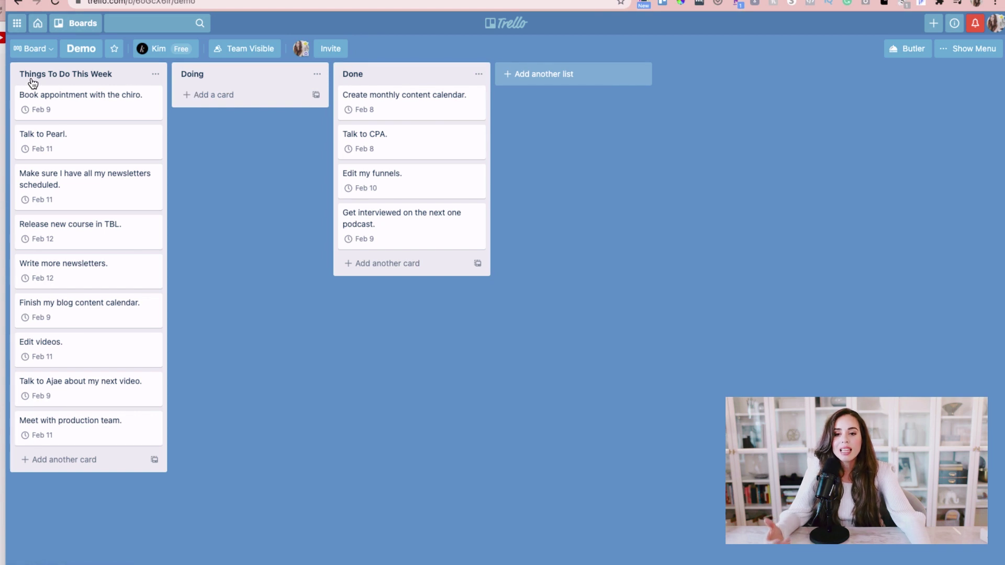
# Step: Create a Weekly Goals list and move it to the far left of the board
pyautogui.click(583, 76)
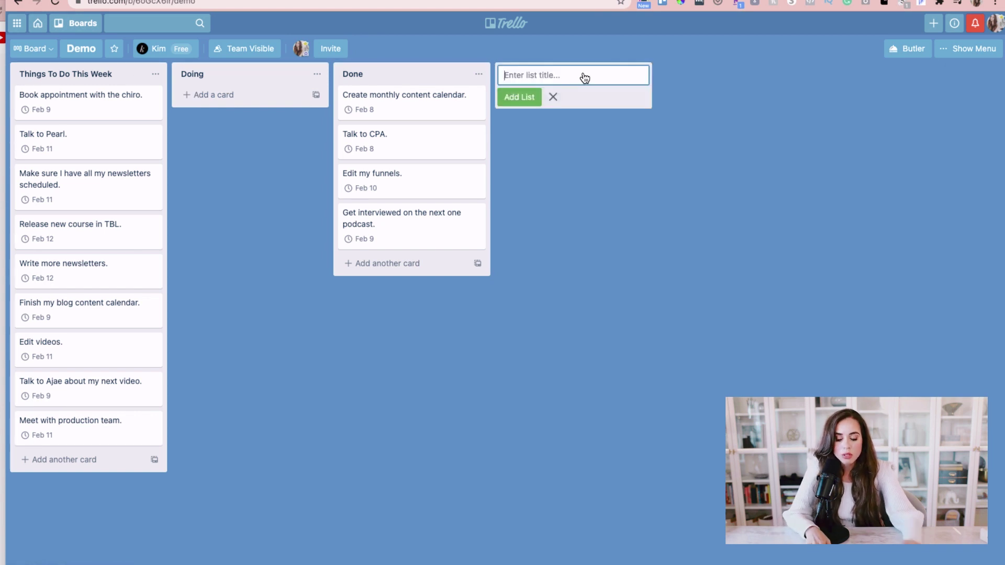
pyautogui.write('Weekly Goals')
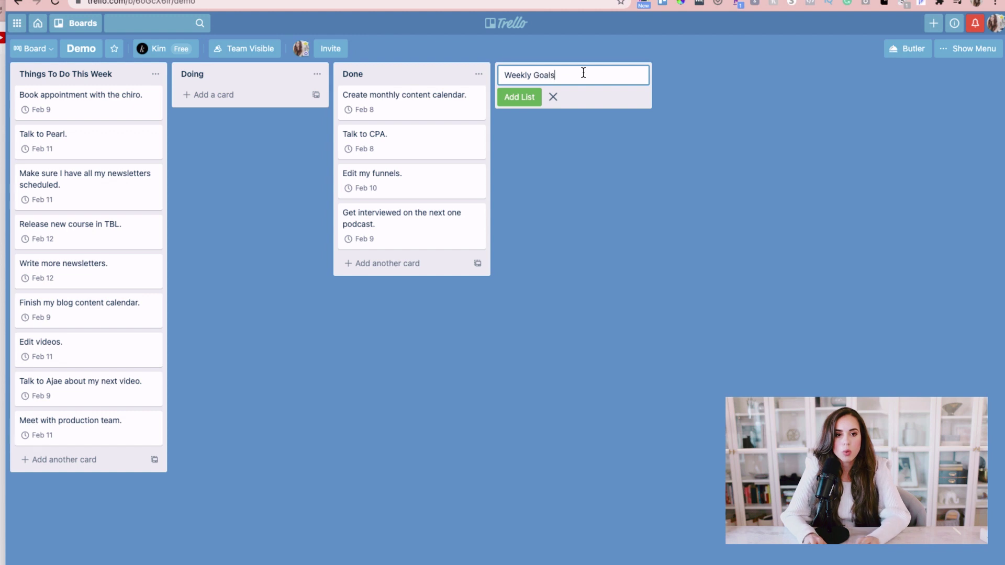
pyautogui.press('Return')
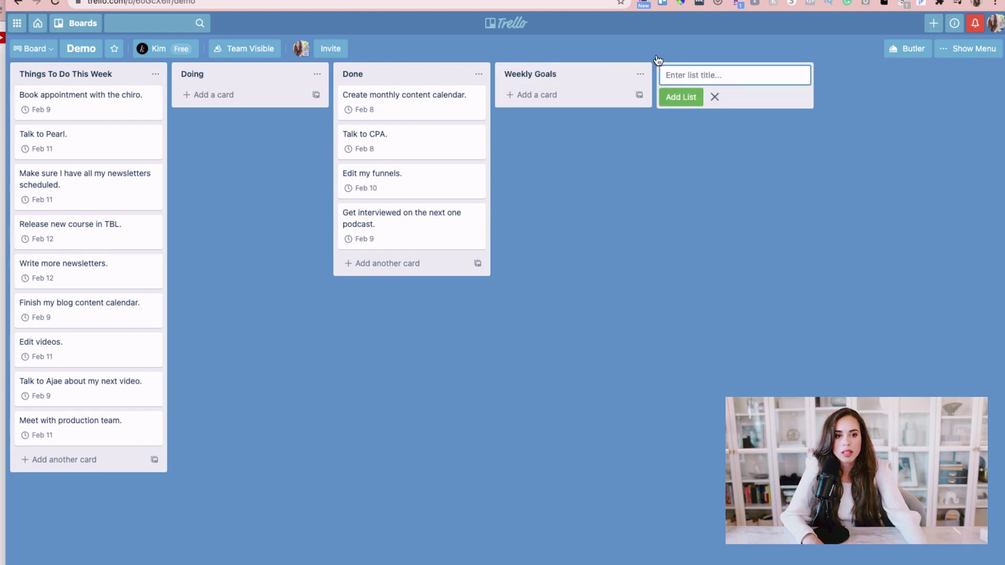
pyautogui.moveTo(572, 77); pyautogui.dragTo(128, 87)
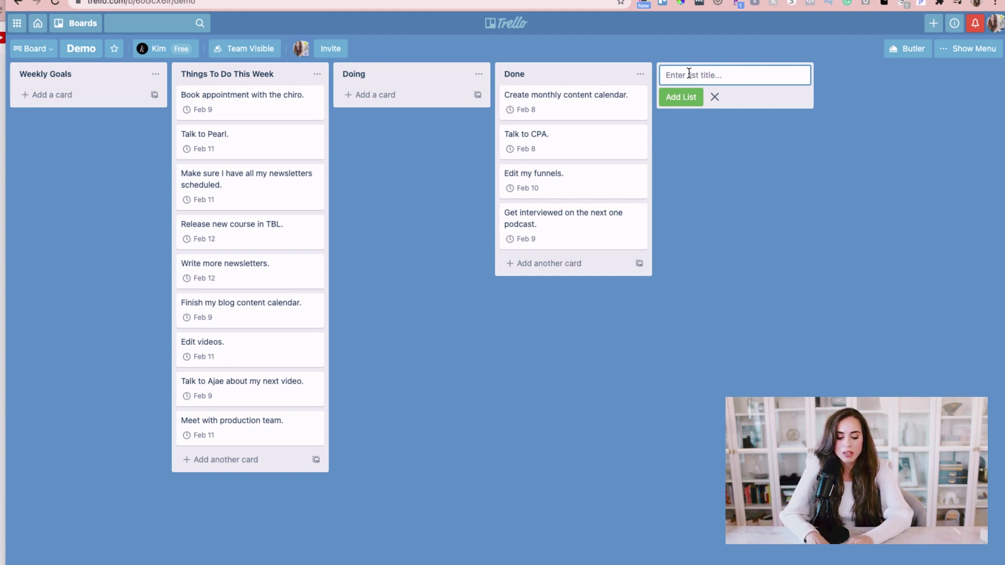
# Step: Add Notes & Resources, The Shelf and ON PAUSE (with a pause icon) lists
pyautogui.write('Notes & Resourc')
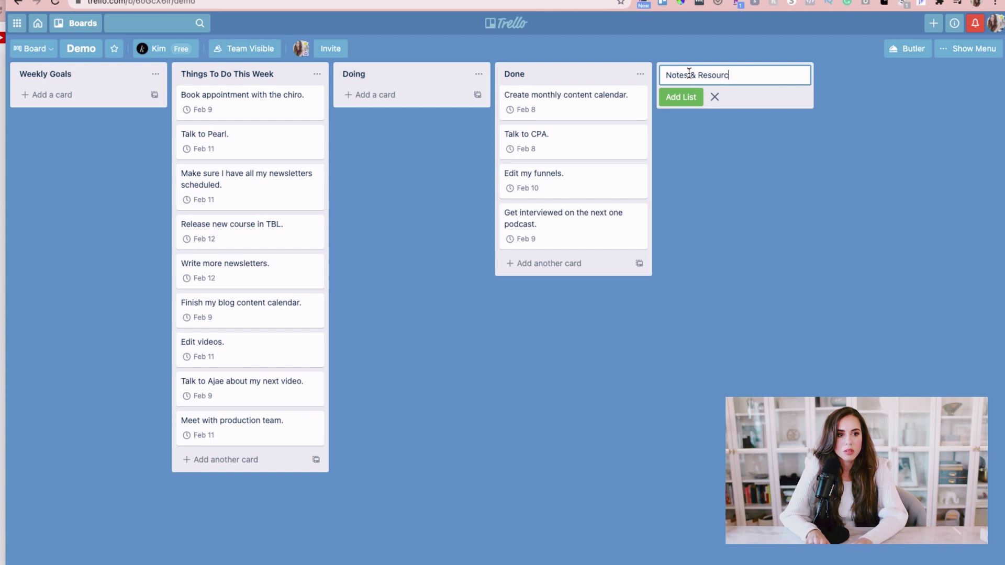
pyautogui.write('es')
pyautogui.press('Return')
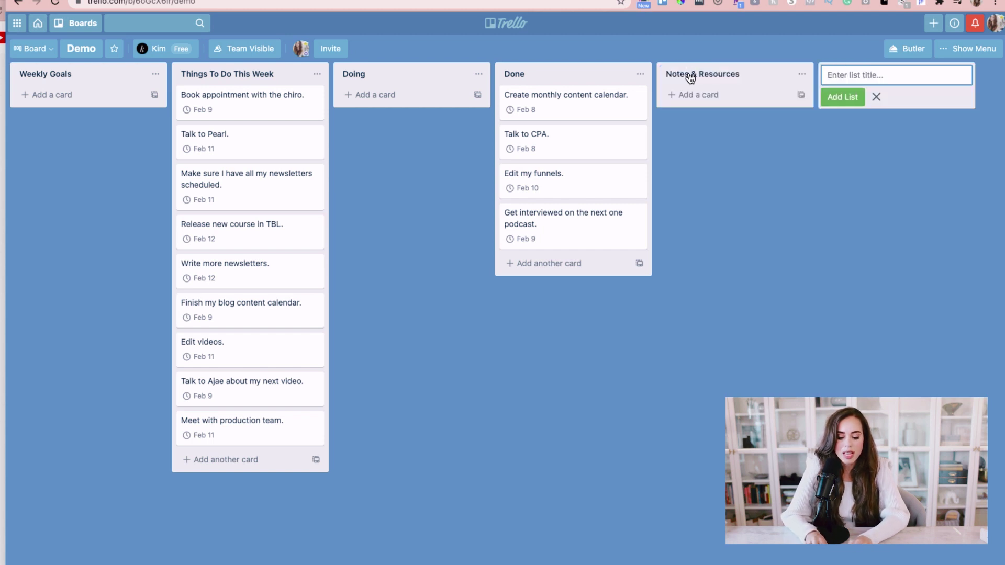
pyautogui.write('The Shelf')
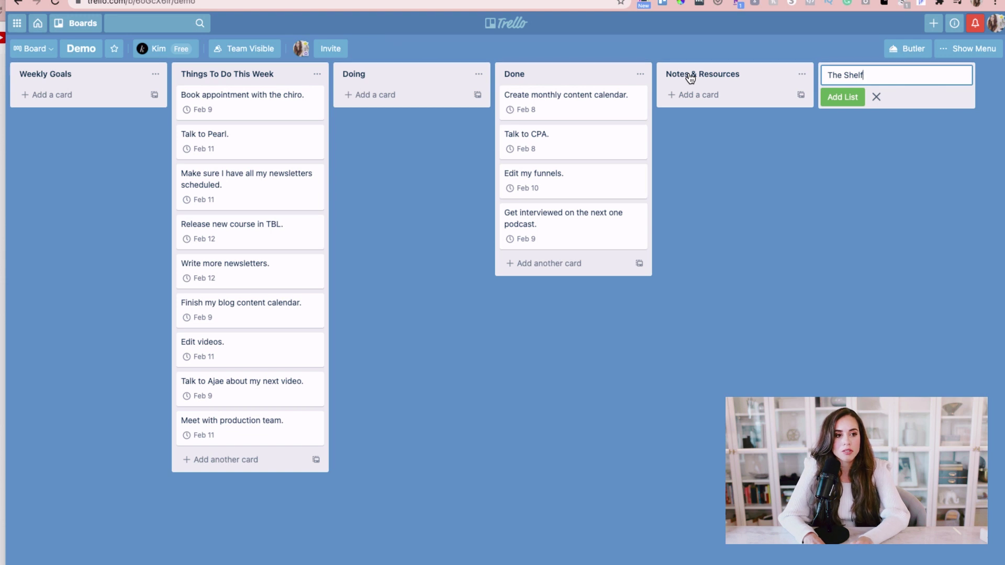
pyautogui.press('Return')
pyautogui.press('Return')
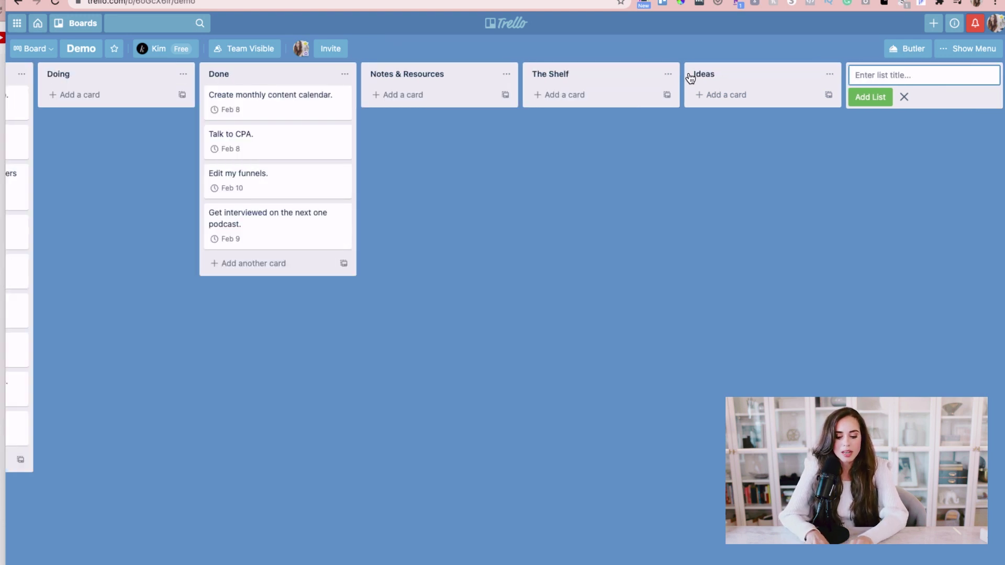
pyautogui.write('ON PAUSE')
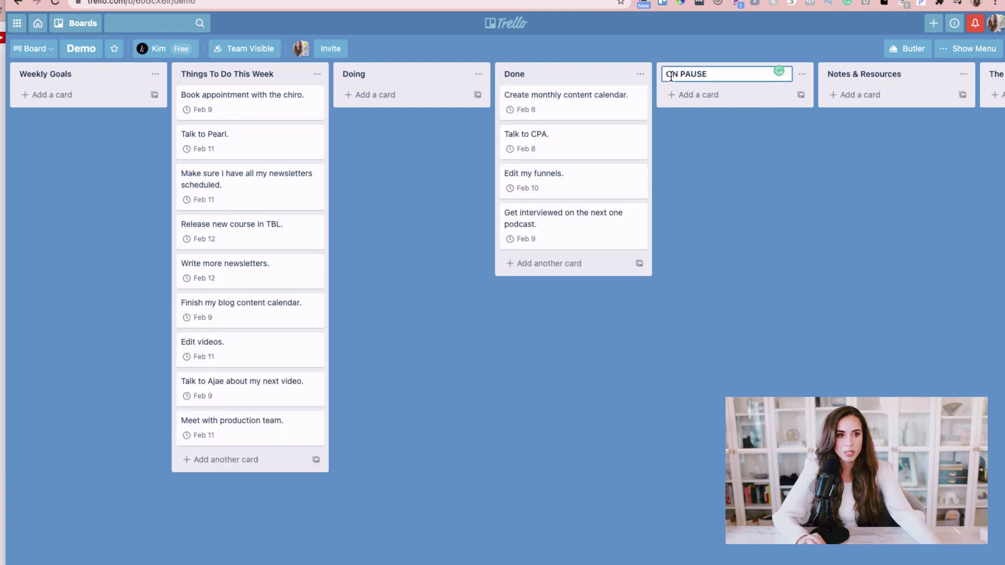
pyautogui.write('⏸')
pyautogui.press('Return')
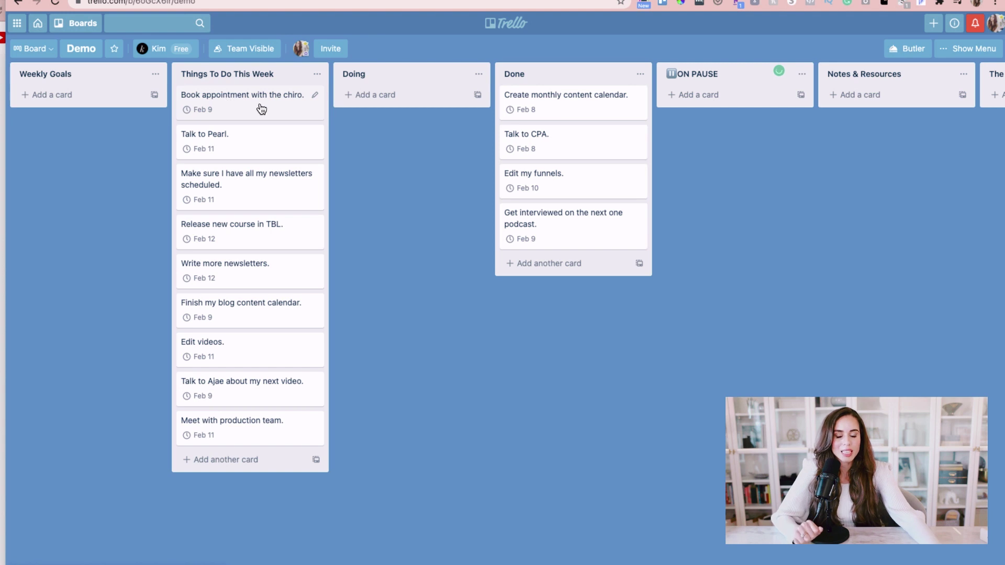
pyautogui.click(953, 49)
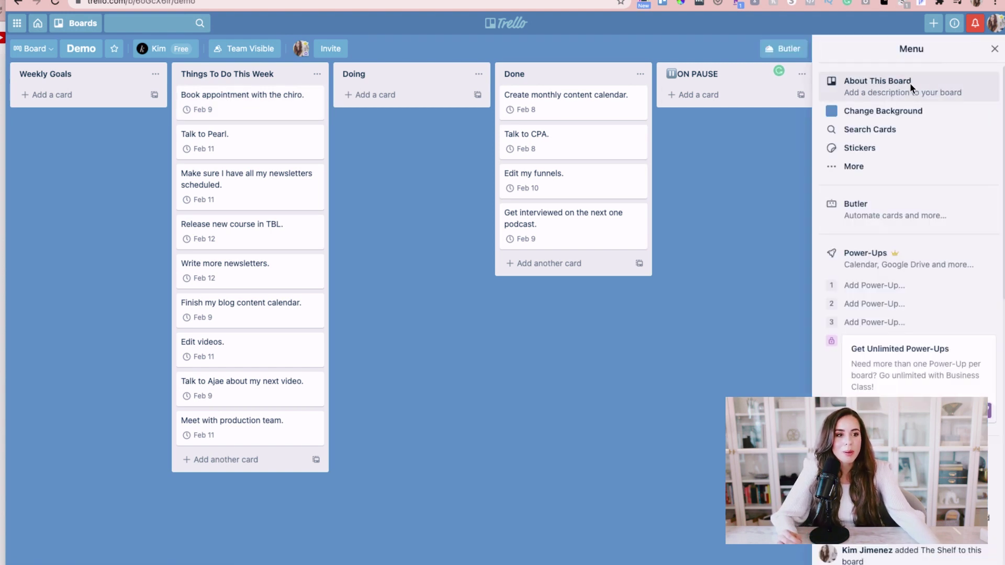
# Step: Search the board background photos for 'city'
pyautogui.click(904, 117)
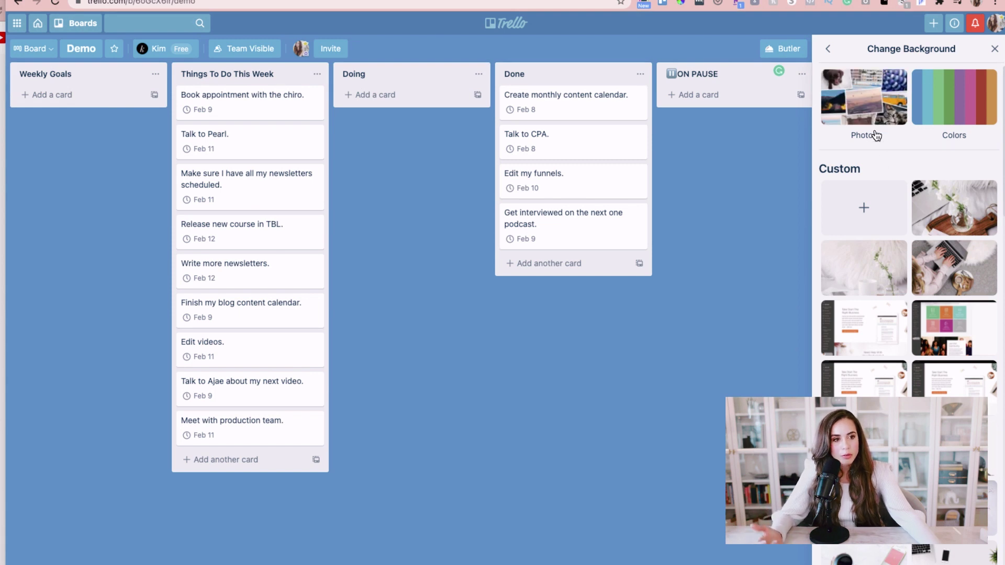
pyautogui.click(877, 113)
pyautogui.click(860, 80)
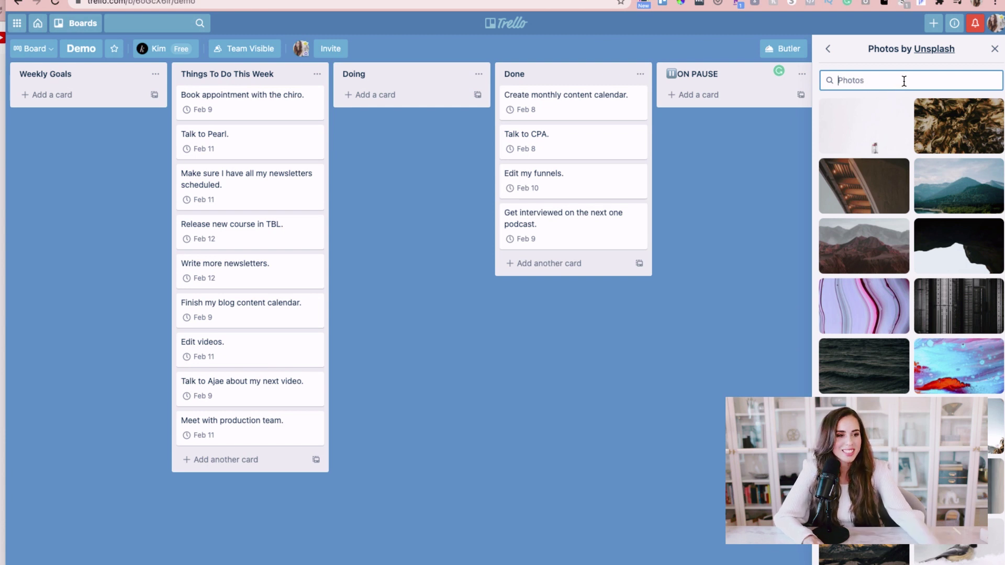
pyautogui.scroll(-4, 942, 236)
pyautogui.scroll(4, 946, 280)
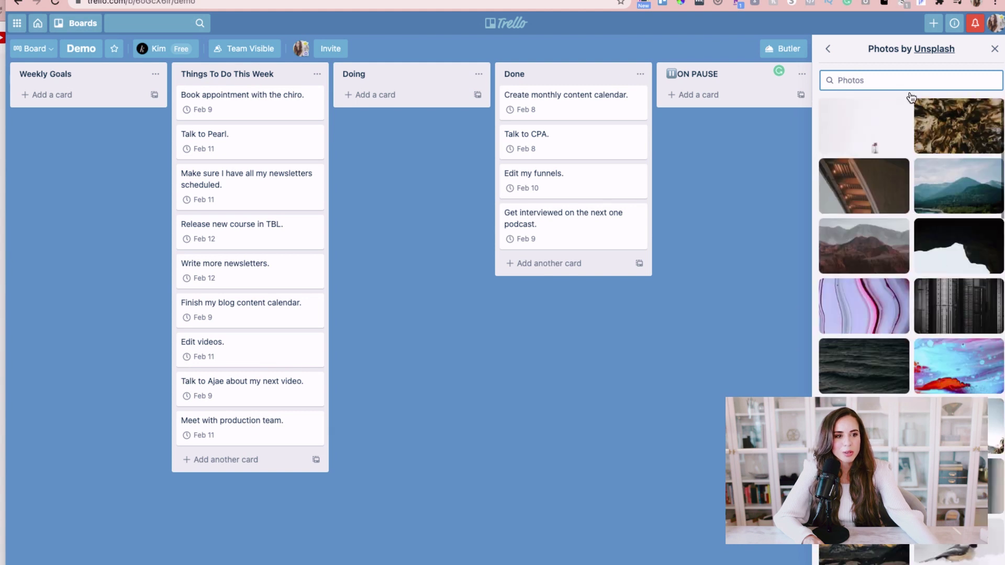
pyautogui.write('city')
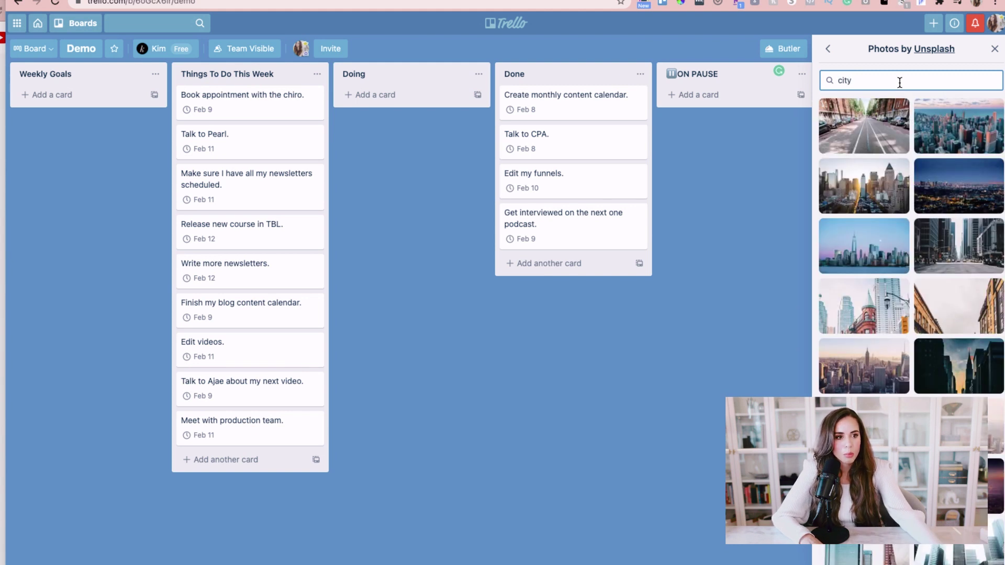
# Step: Set the red night-time city skyline photo as the Demo board background
pyautogui.click(957, 193)
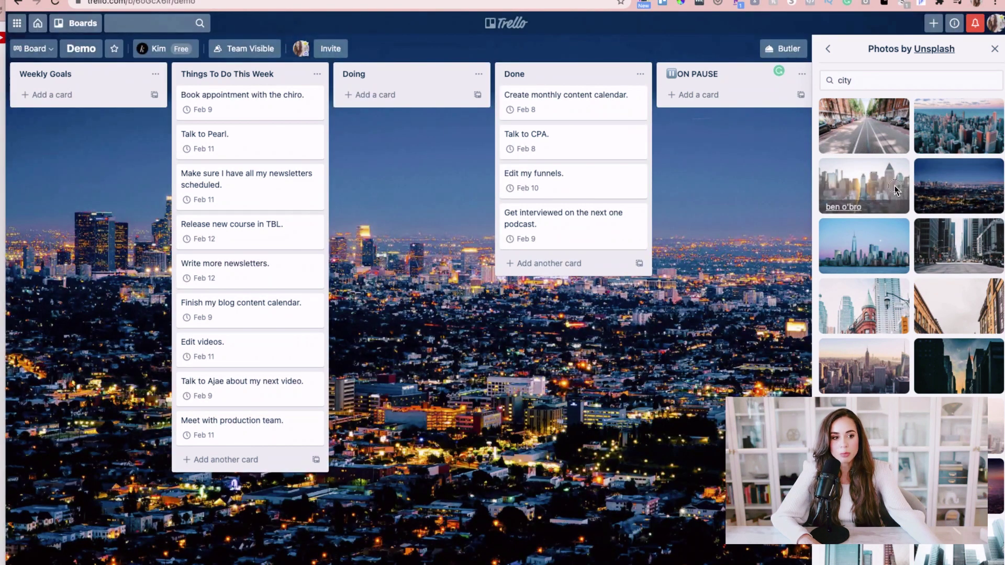
pyautogui.click(895, 189)
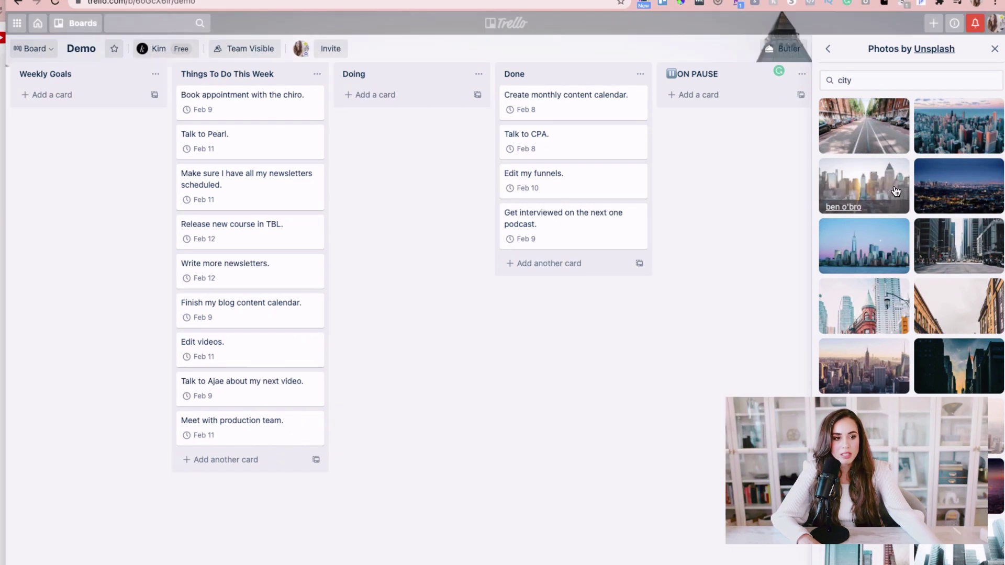
pyautogui.scroll(-2, 987, 354)
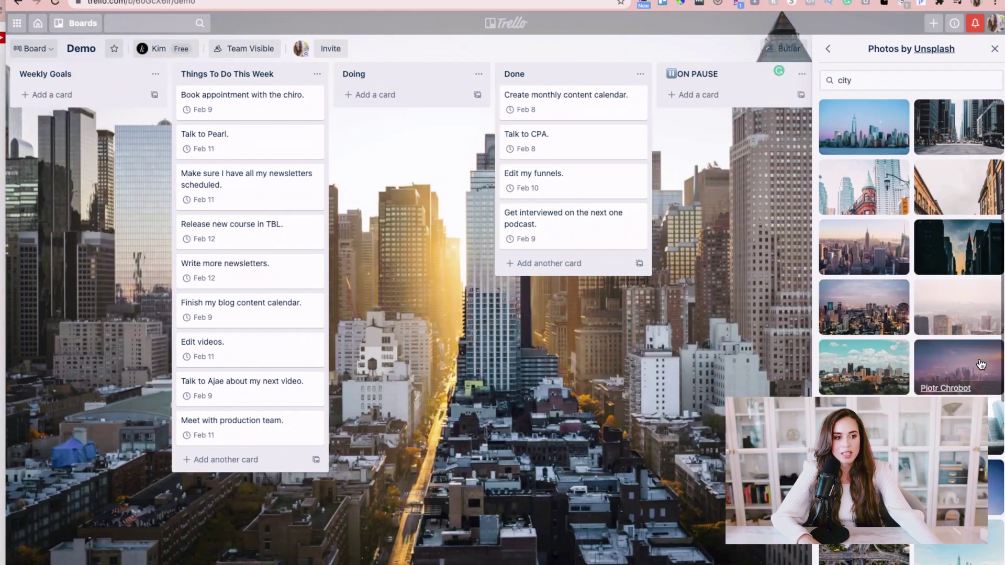
pyautogui.click(986, 361)
pyautogui.press('Escape')
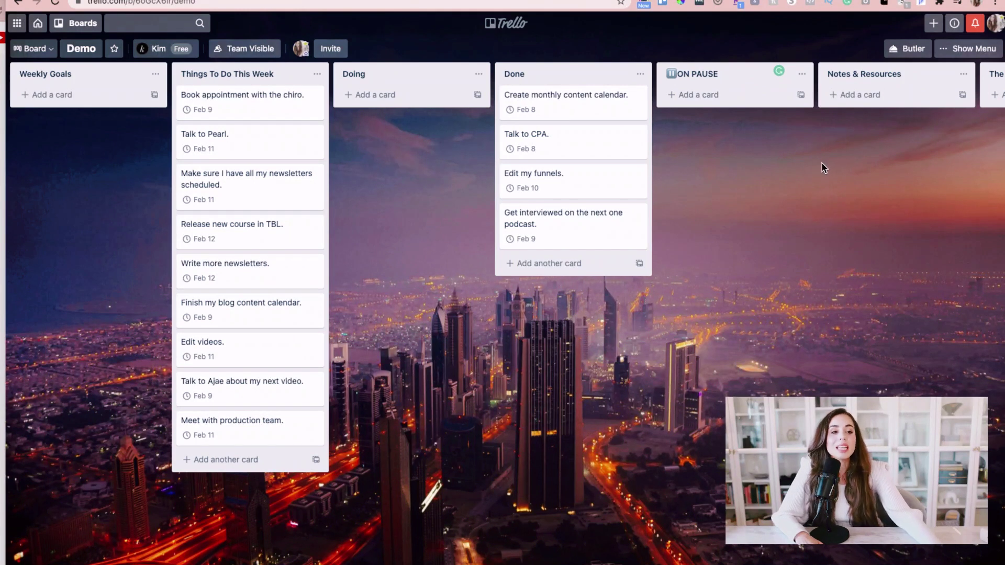
pyautogui.click(959, 51)
# Step: Add the Calendar Power-Up from Made by Trello and open the Jan 31 – Feb 6, 2021 calendar
pyautogui.click(828, 50)
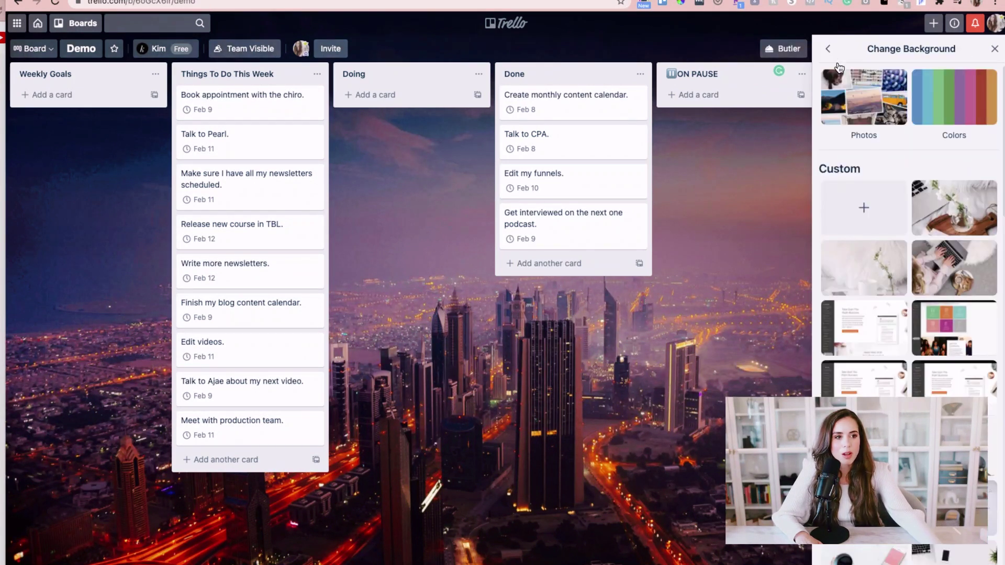
pyautogui.click(828, 49)
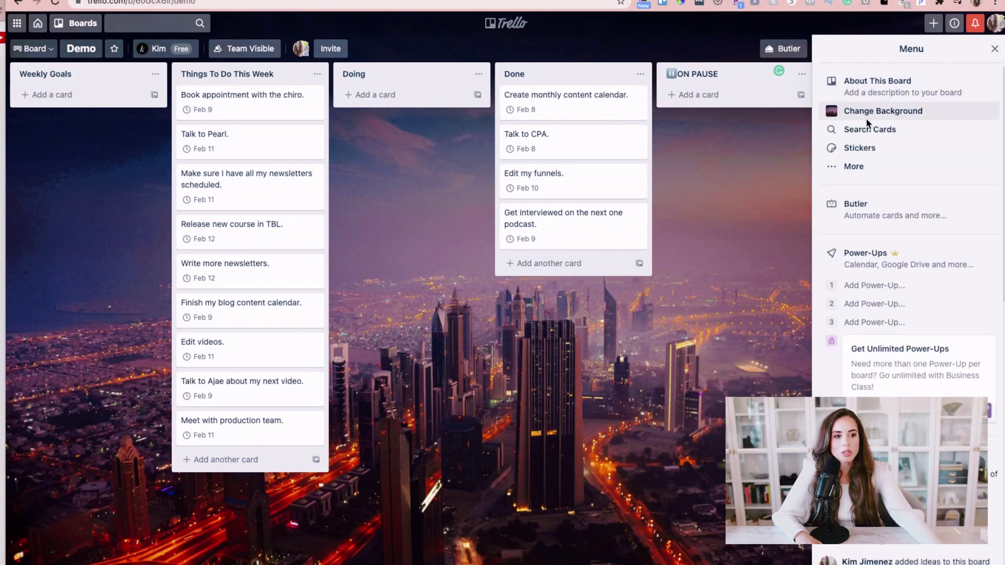
pyautogui.click(876, 258)
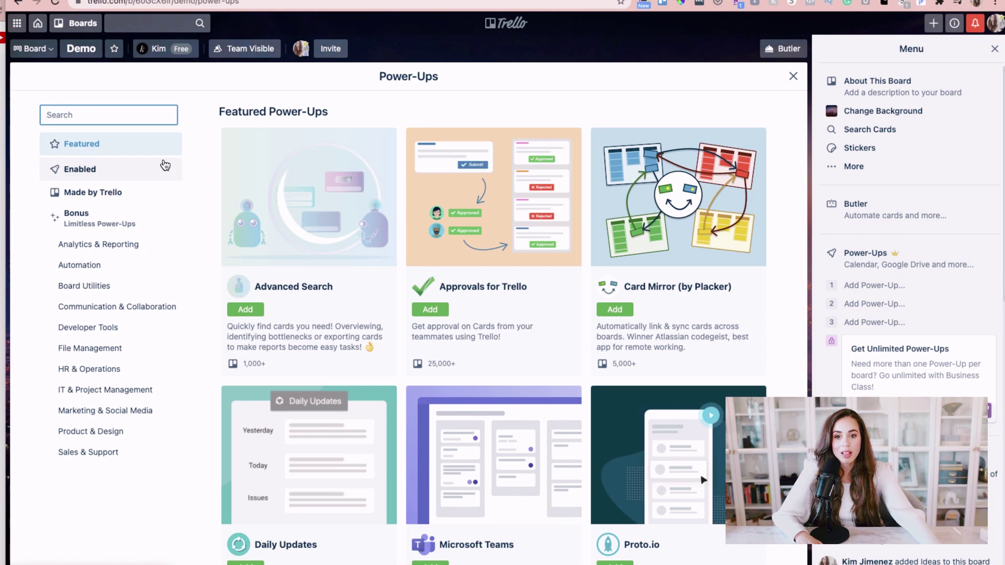
pyautogui.click(121, 192)
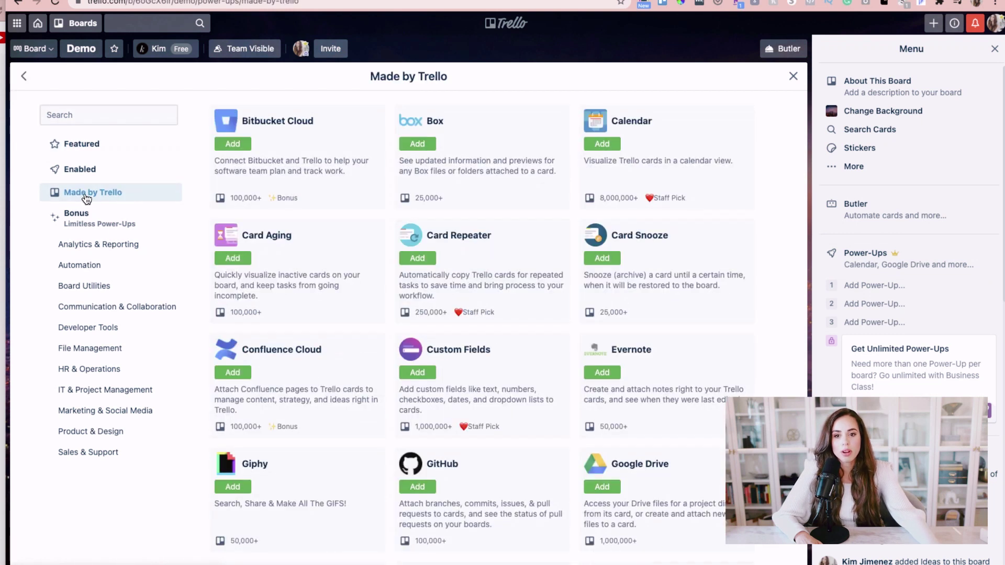
pyautogui.click(602, 143)
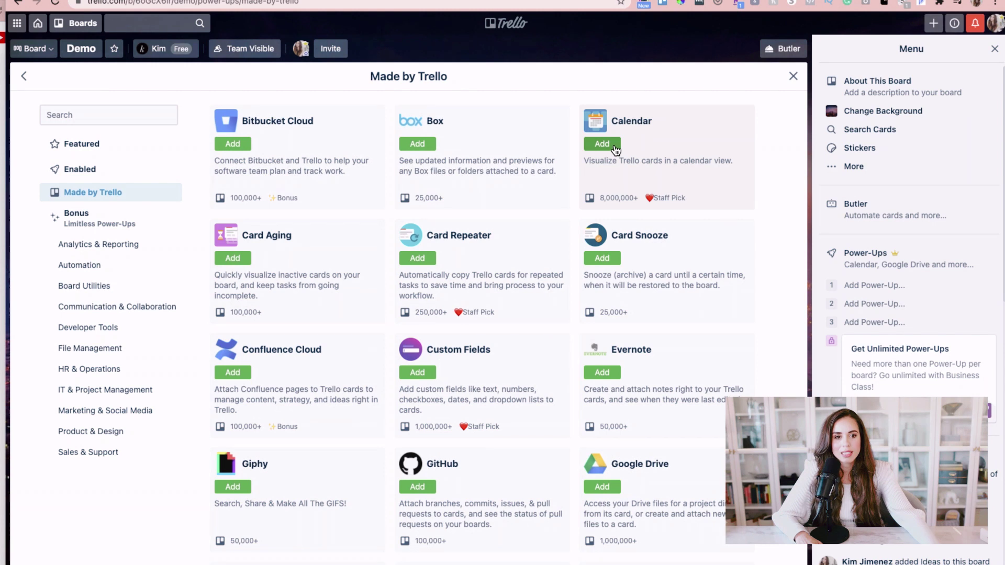
pyautogui.click(993, 49)
pyautogui.click(989, 76)
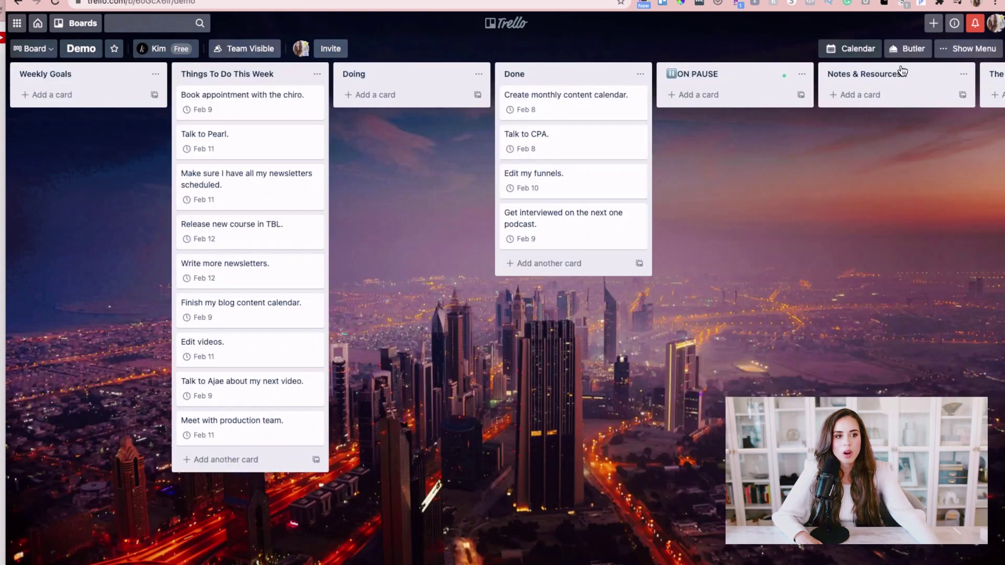
pyautogui.click(858, 49)
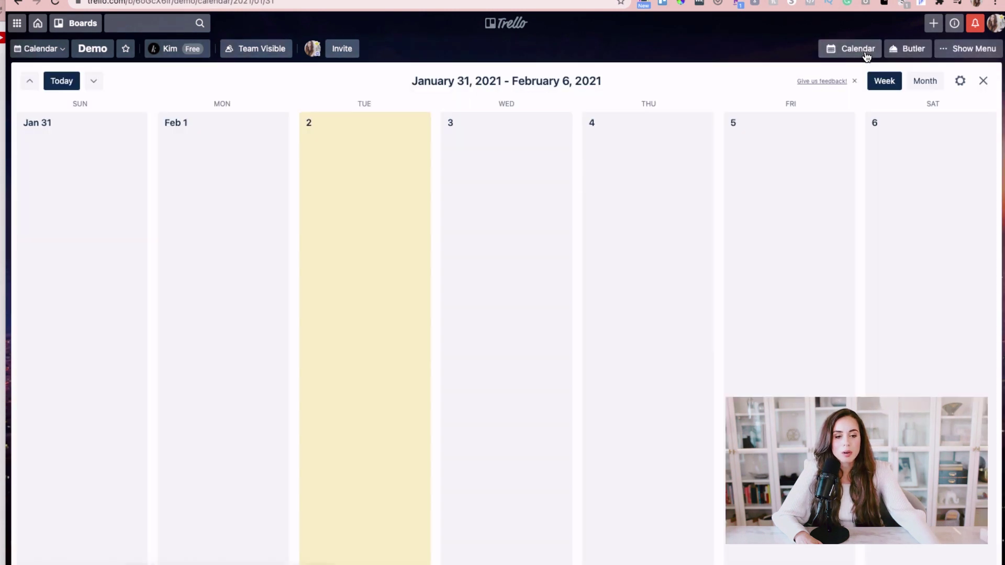
# Step: Show the calendar's week view for February 7–13
pyautogui.click(922, 87)
pyautogui.scroll(-4, 427, 294)
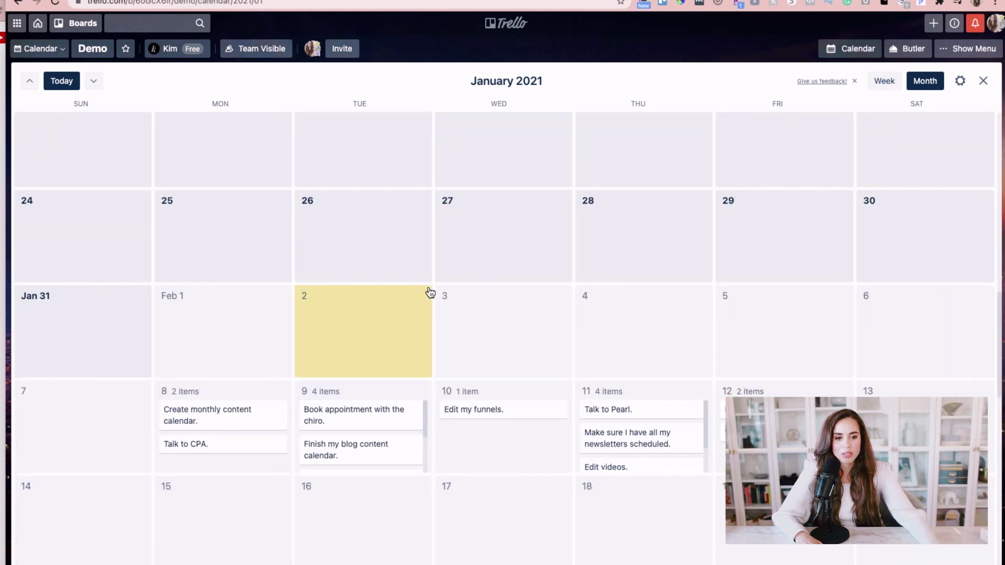
pyautogui.scroll(-1, 454, 293)
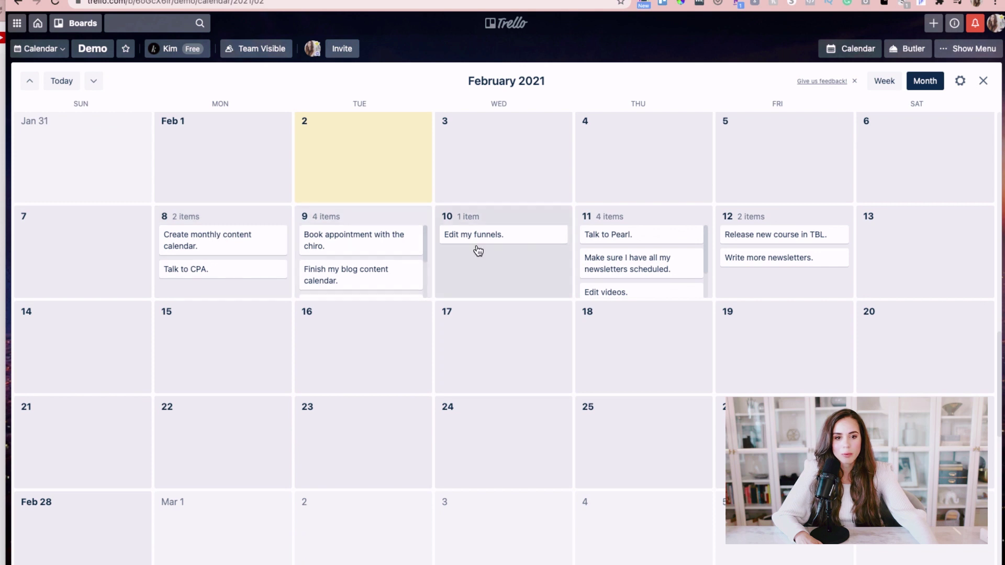
pyautogui.scroll(-2, 653, 242)
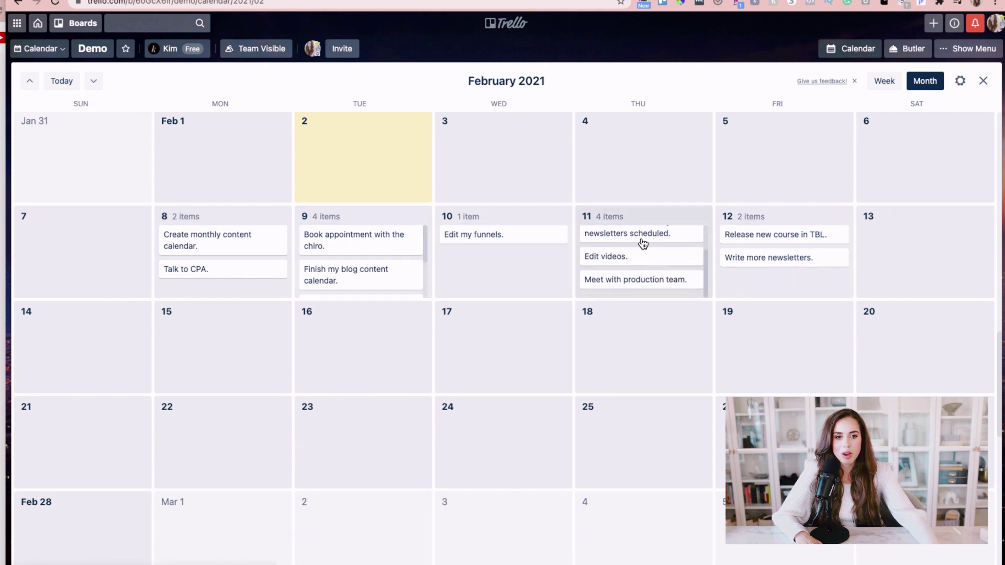
pyautogui.scroll(-2, 376, 254)
pyautogui.scroll(-1, 220, 258)
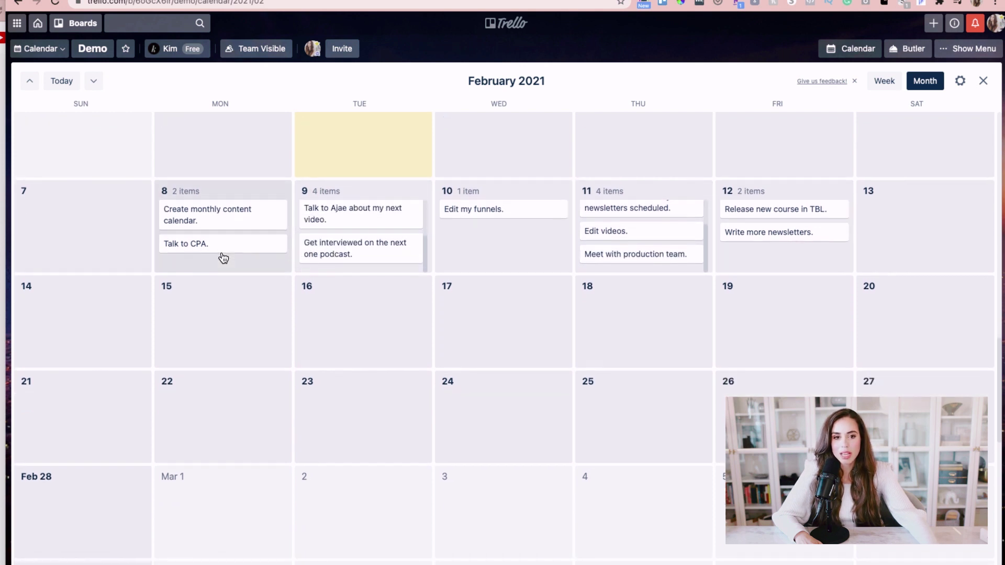
pyautogui.scroll(1, 223, 257)
pyautogui.scroll(-1, 222, 258)
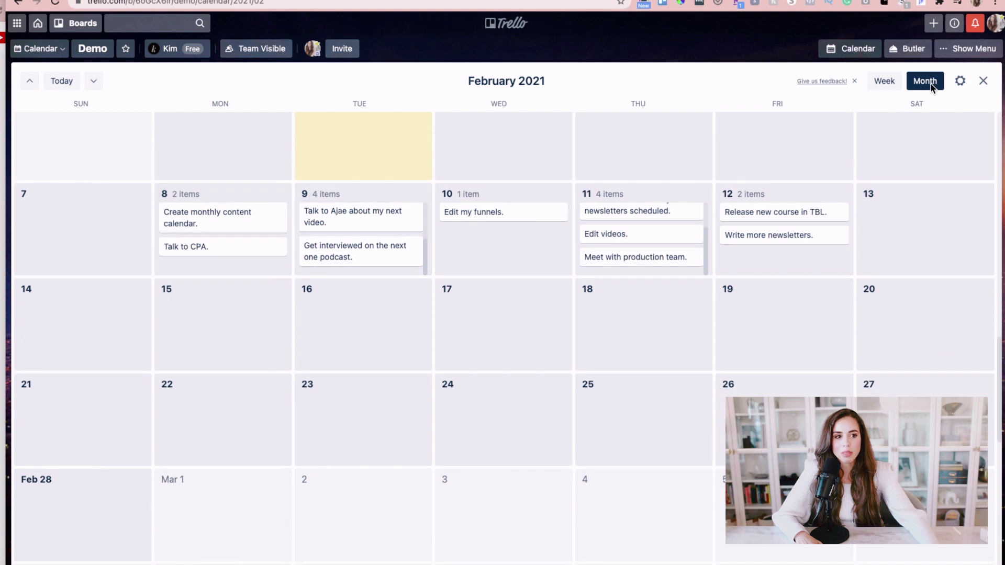
pyautogui.click(884, 82)
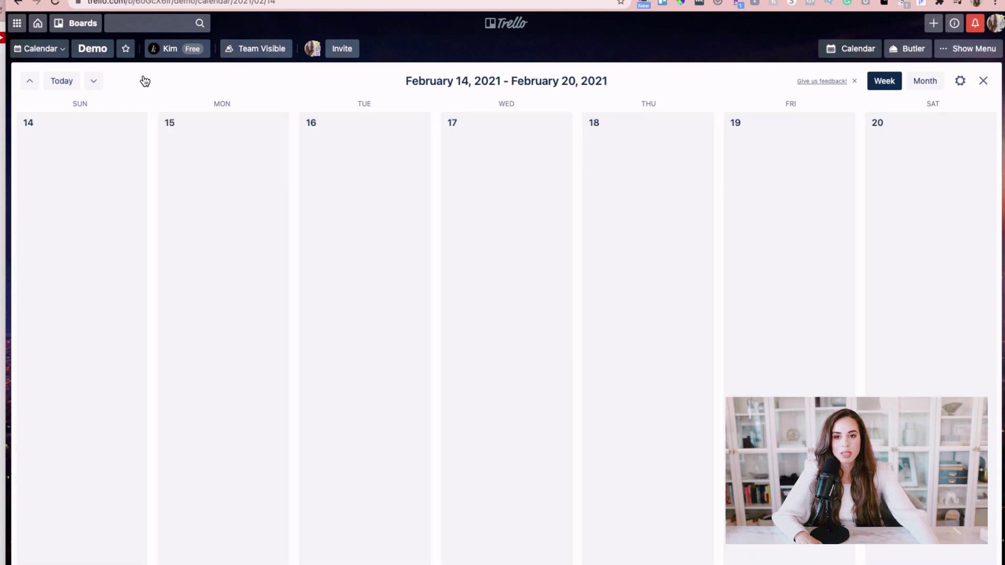
pyautogui.click(94, 81)
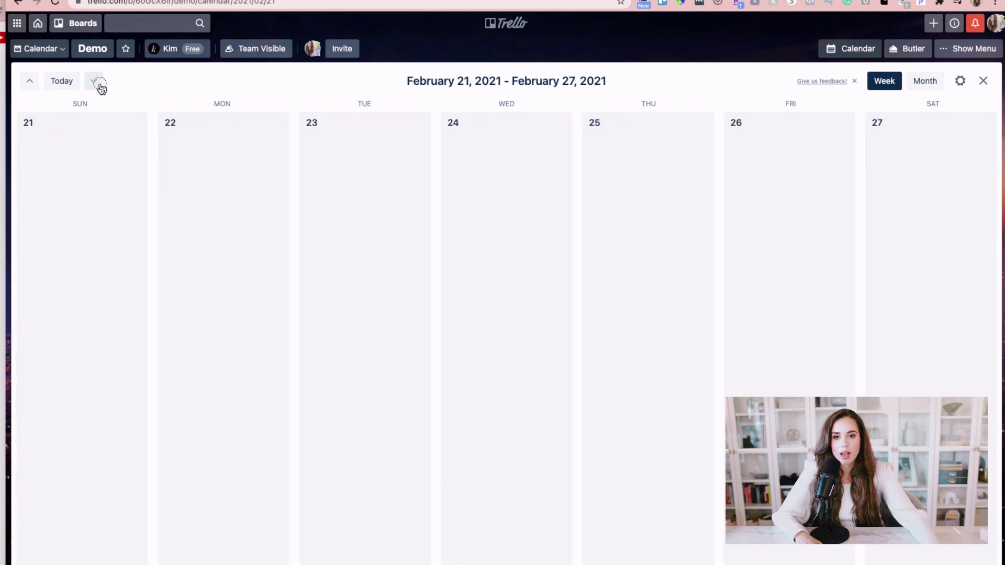
pyautogui.click(95, 82)
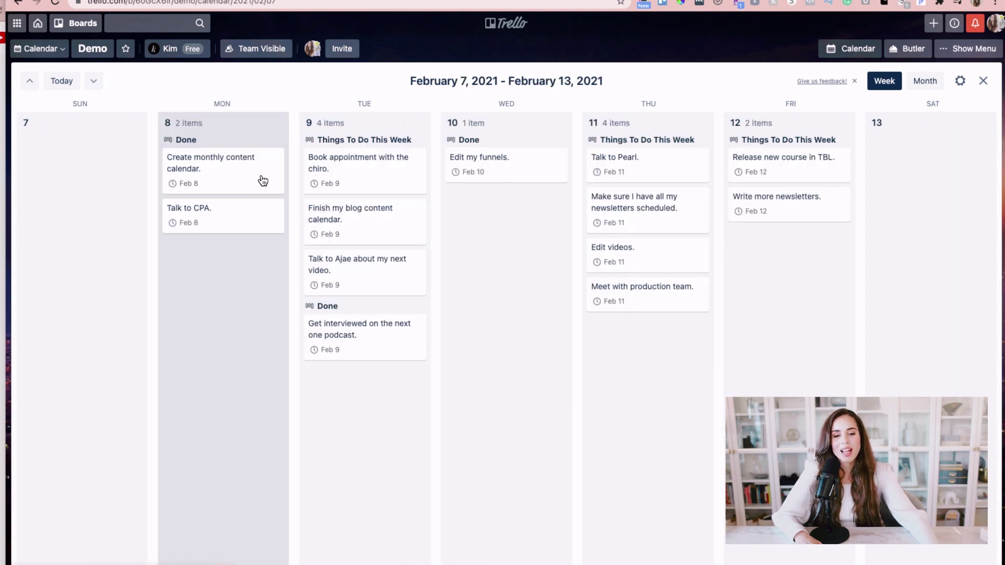
# Step: Move Create monthly content calendar to Wednesday, Feb 10, check it, and close the calendar
pyautogui.moveTo(246, 171); pyautogui.dragTo(521, 200)
pyautogui.click(518, 207)
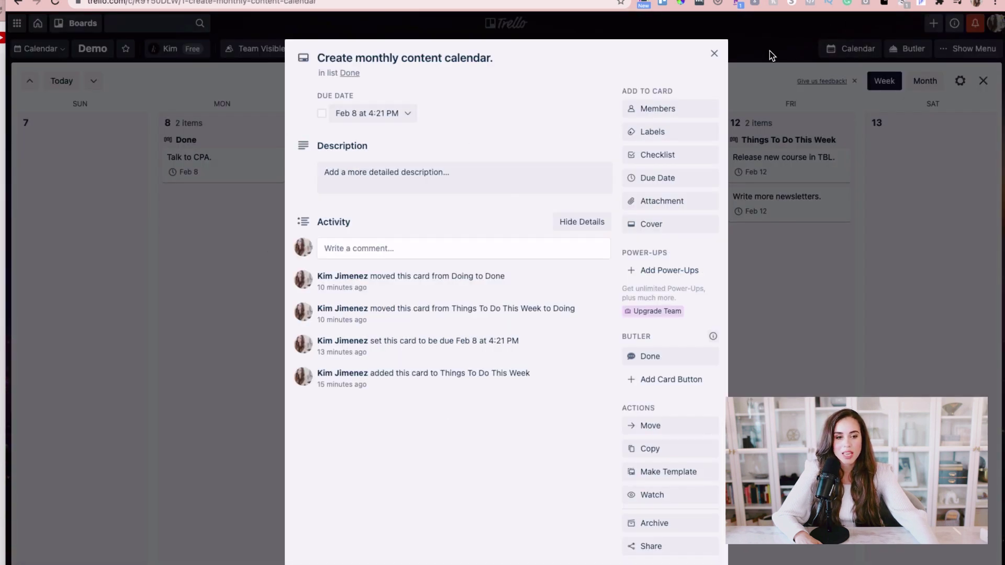
pyautogui.click(714, 52)
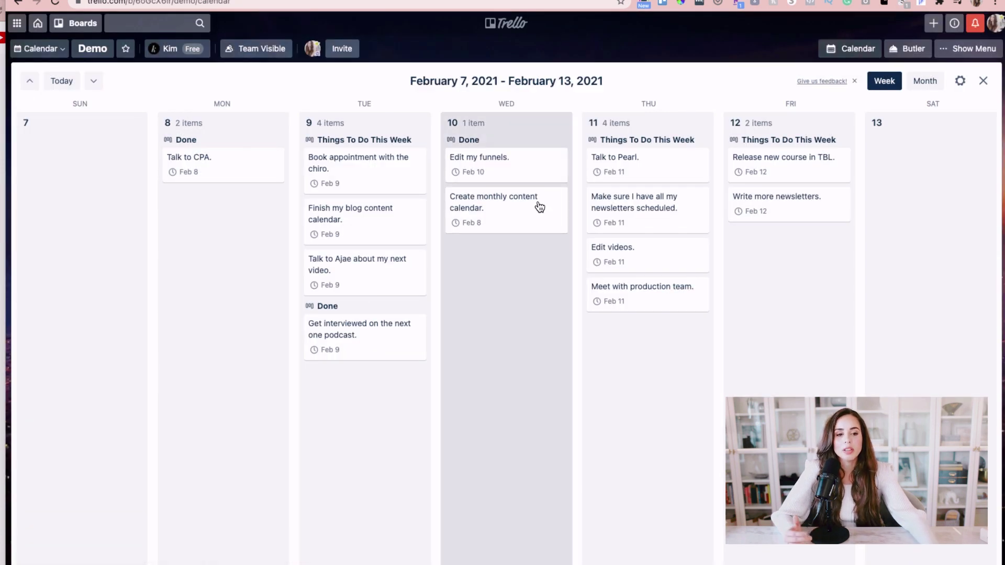
pyautogui.click(983, 81)
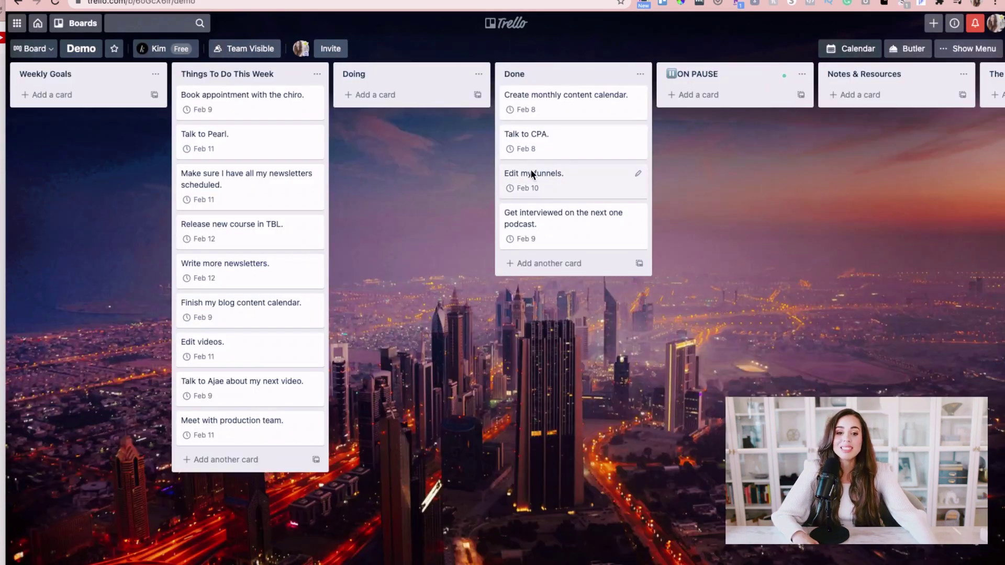
# Step: On the Book appointment with the chiro. card, name the green label Admin
pyautogui.click(250, 113)
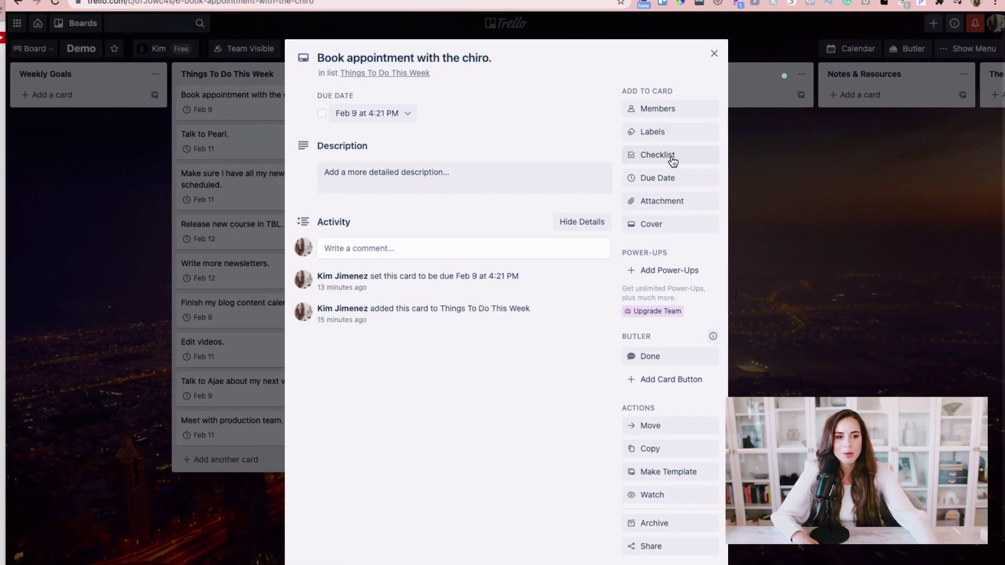
pyautogui.click(656, 132)
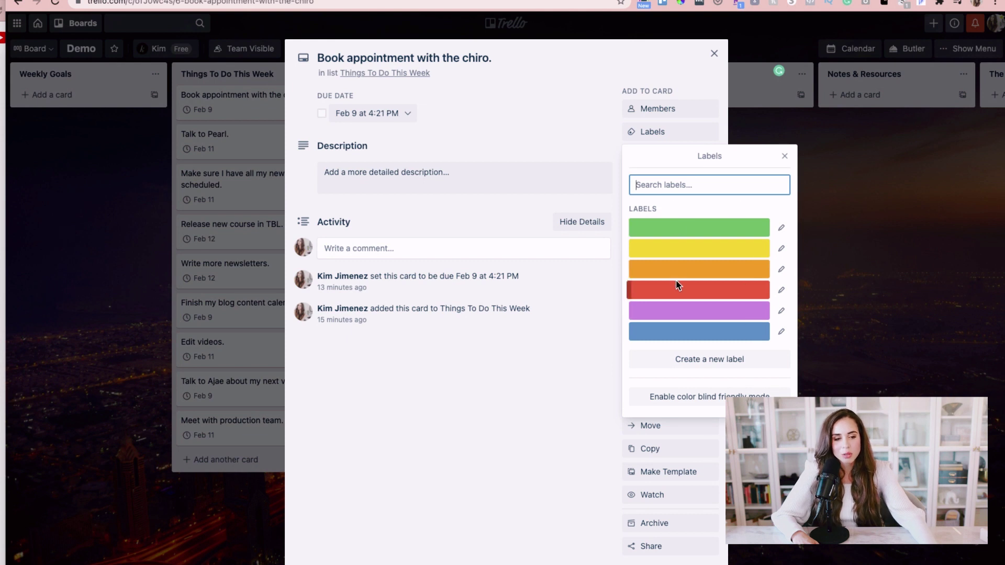
pyautogui.click(780, 230)
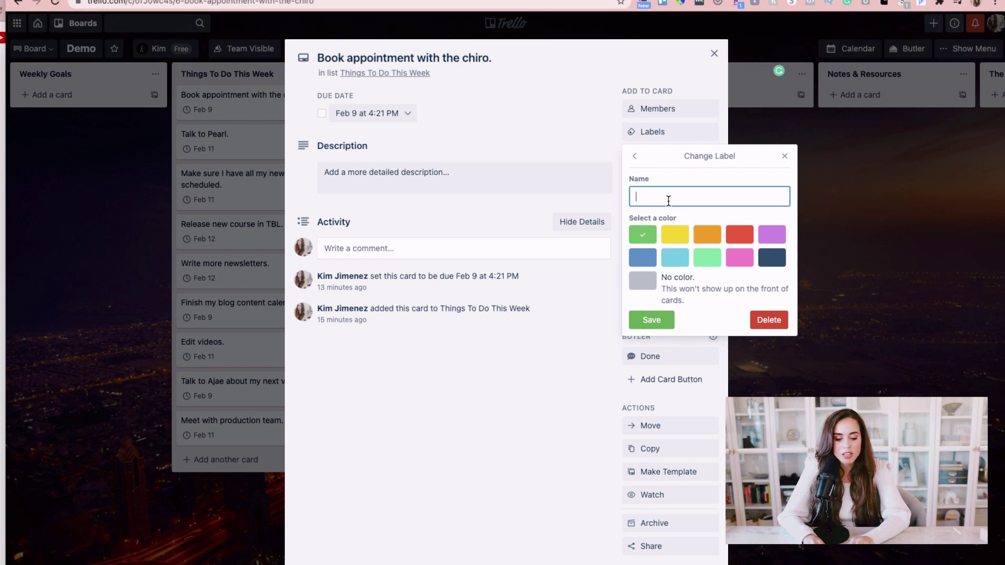
pyautogui.press('Return')
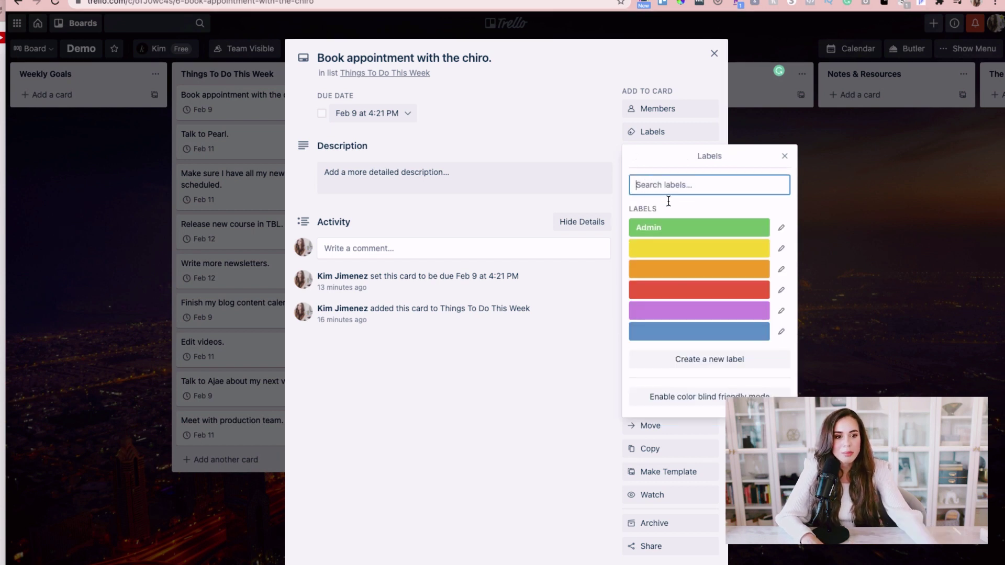
# Step: Name the yellow label Marketing and the orange label Content
pyautogui.click(781, 248)
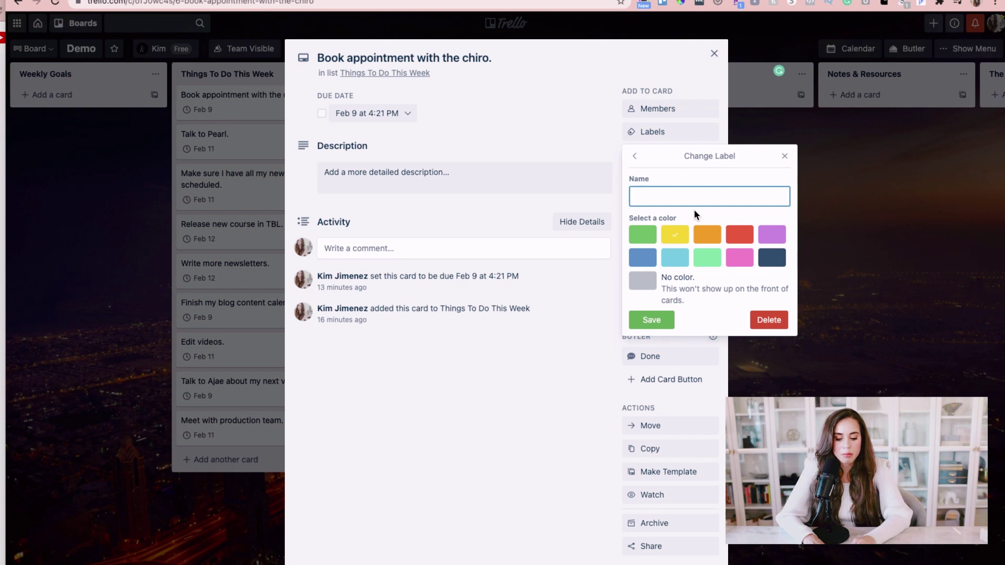
pyautogui.write('Marketing')
pyautogui.press('Return')
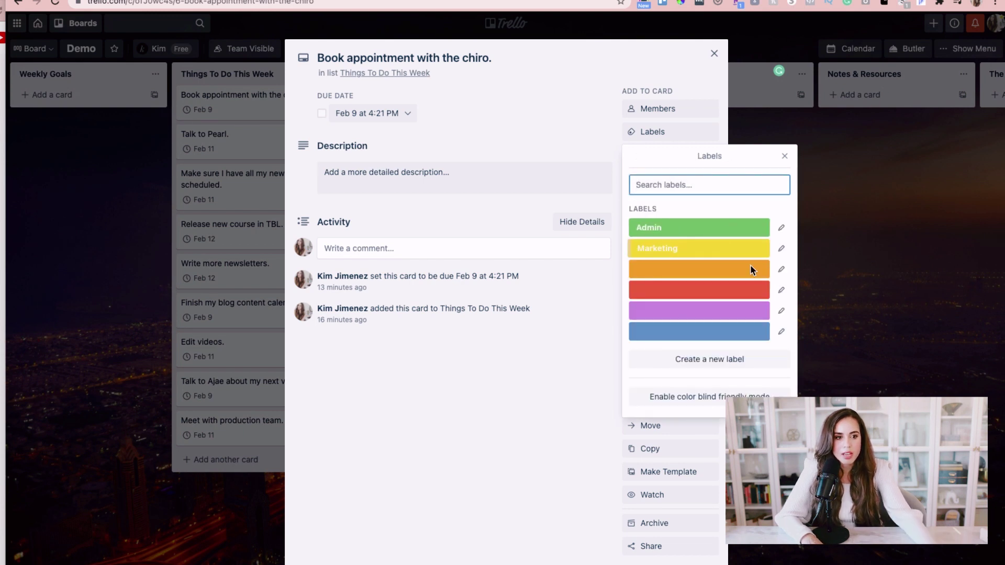
pyautogui.click(781, 269)
pyautogui.write('Cont')
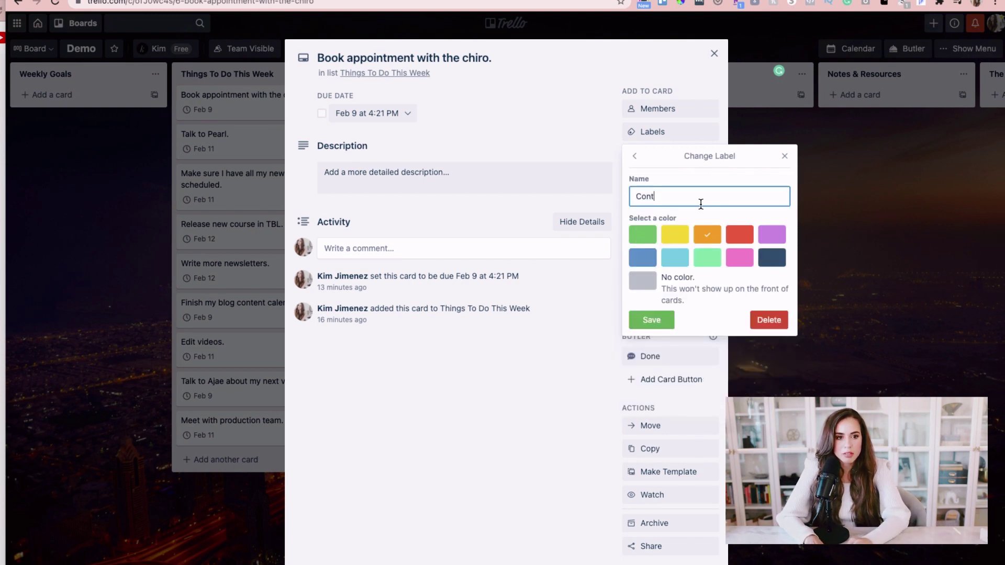
pyautogui.write('ent')
pyautogui.press('Return')
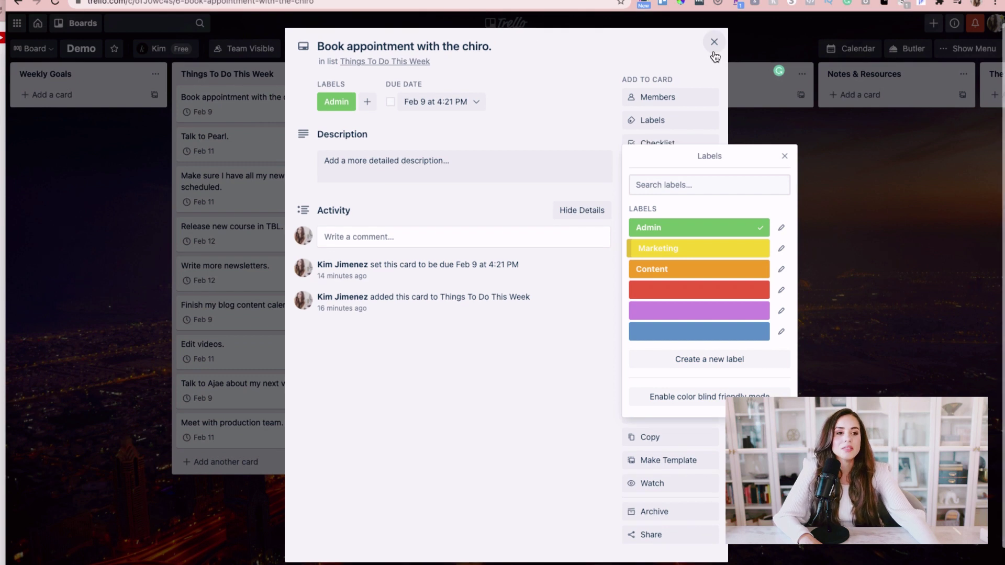
pyautogui.click(714, 43)
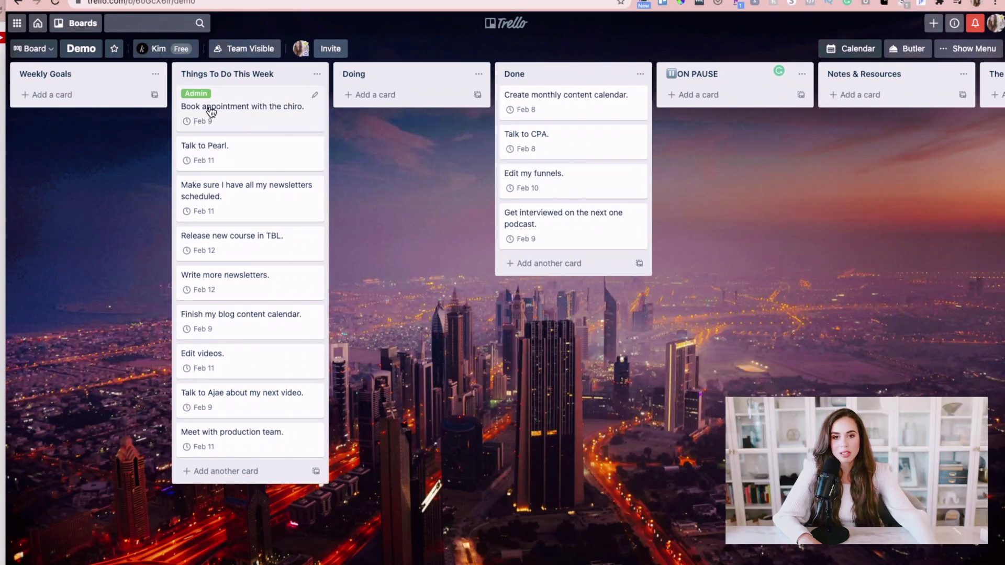
# Step: Apply the Admin label to the Talk to Pearl. card with a keyboard shortcut
pyautogui.press('e')
pyautogui.press('e')
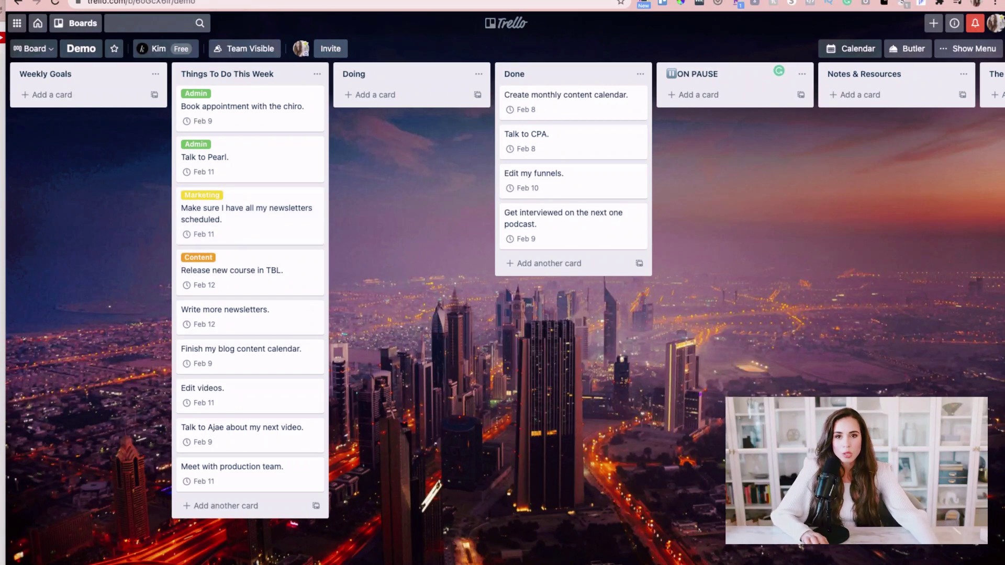
# Step: Search the web for 'trello extension' in a new browser tab
pyautogui.hotkey('ctrl', 't')
pyautogui.write('trello ex')
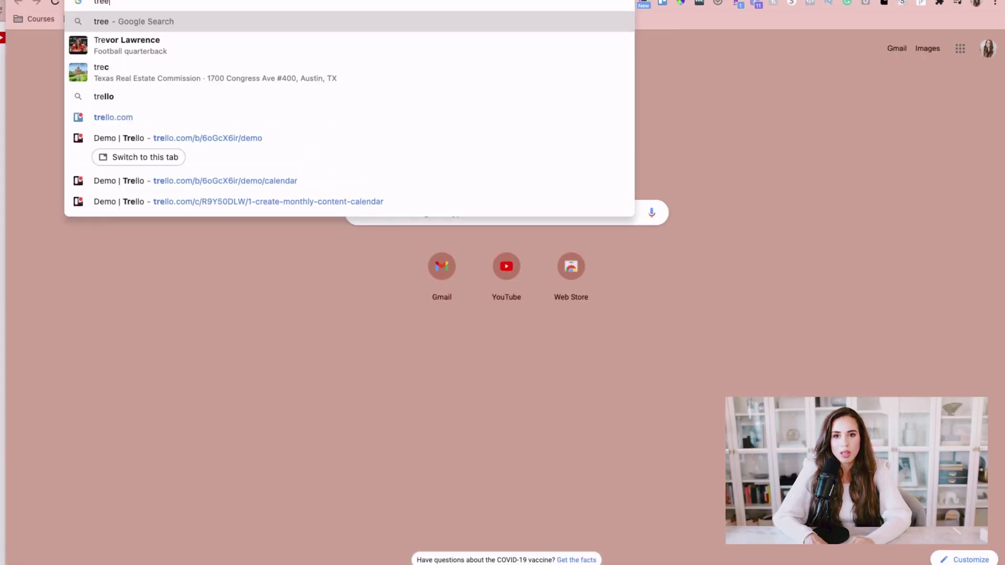
pyautogui.write('tension')
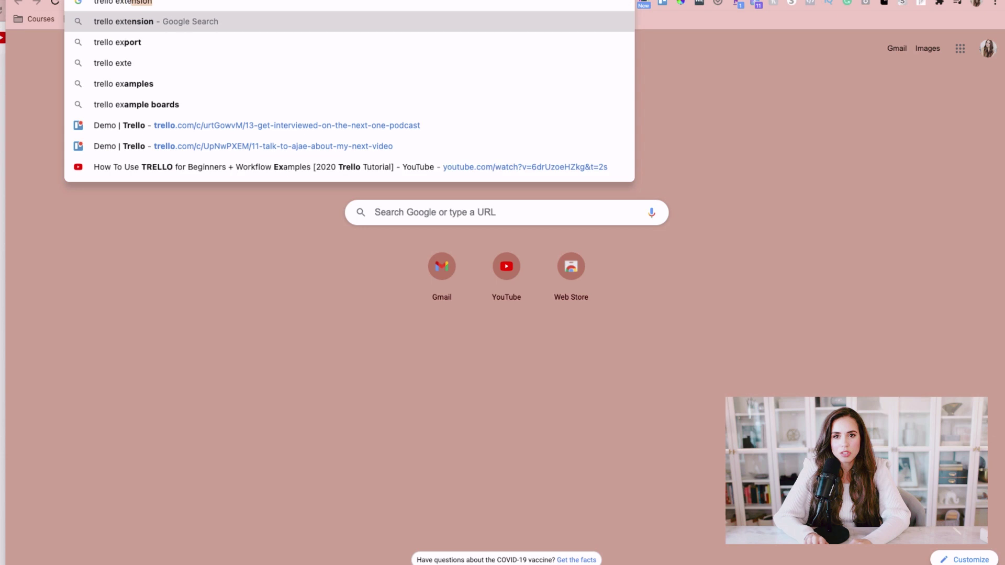
pyautogui.press('Return')
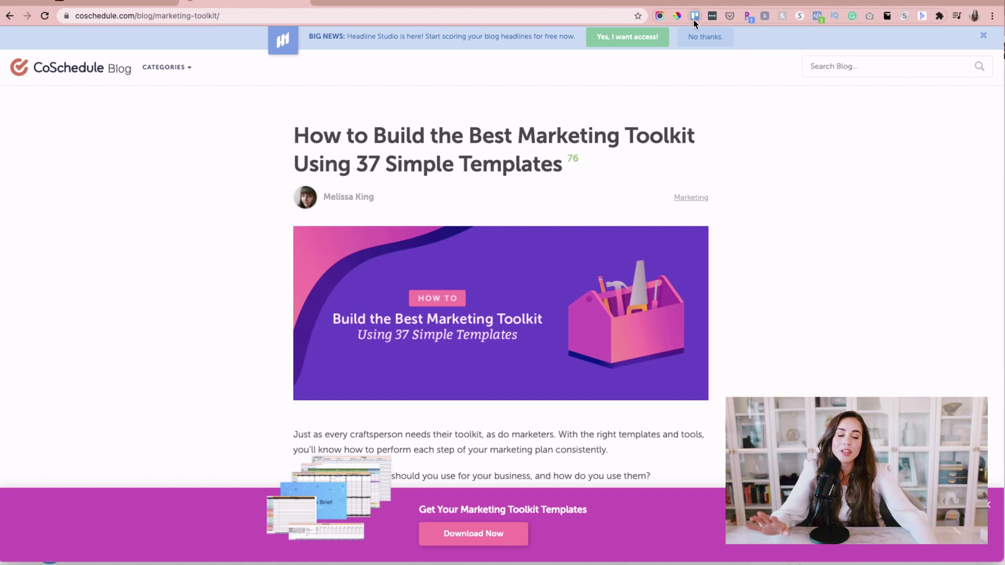
# Step: In the Trello extension, send the new card to Demo 1's Ideas list
pyautogui.click(693, 20)
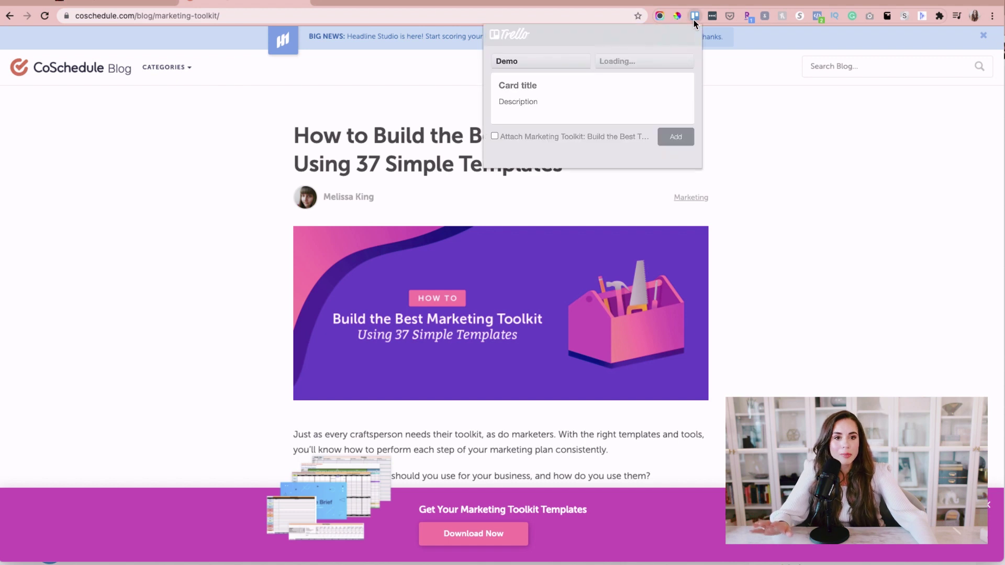
pyautogui.click(551, 64)
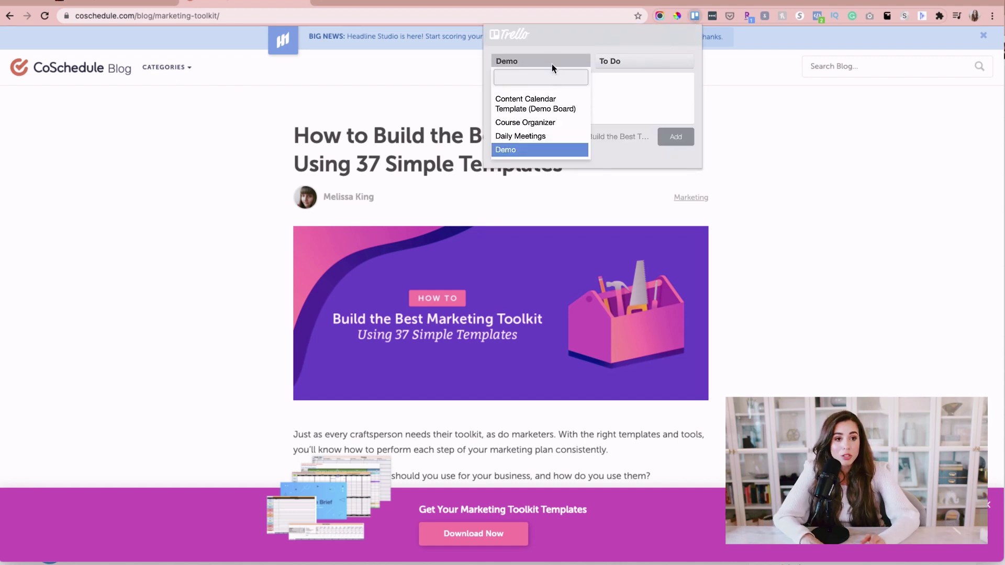
pyautogui.write('demo')
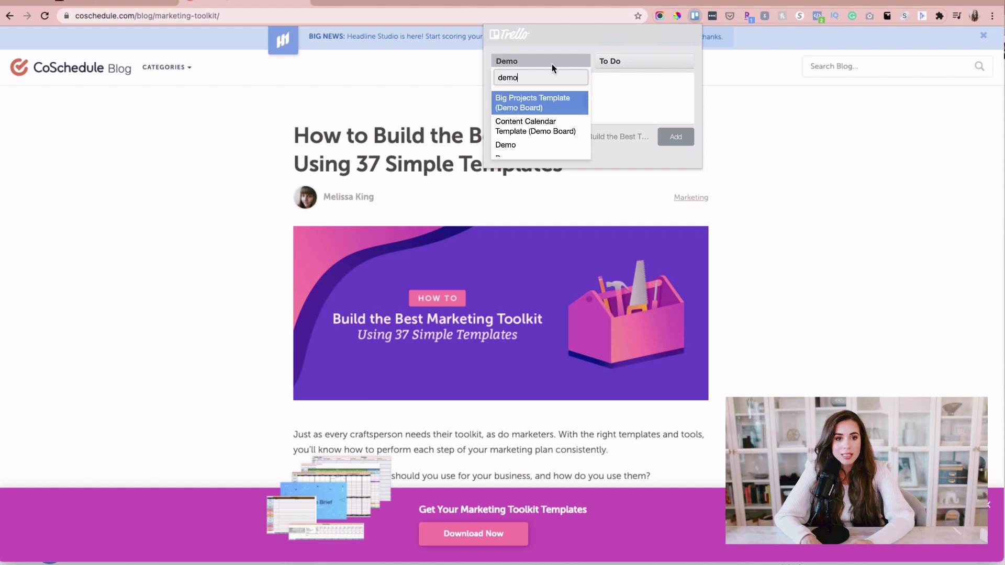
pyautogui.write(' 1')
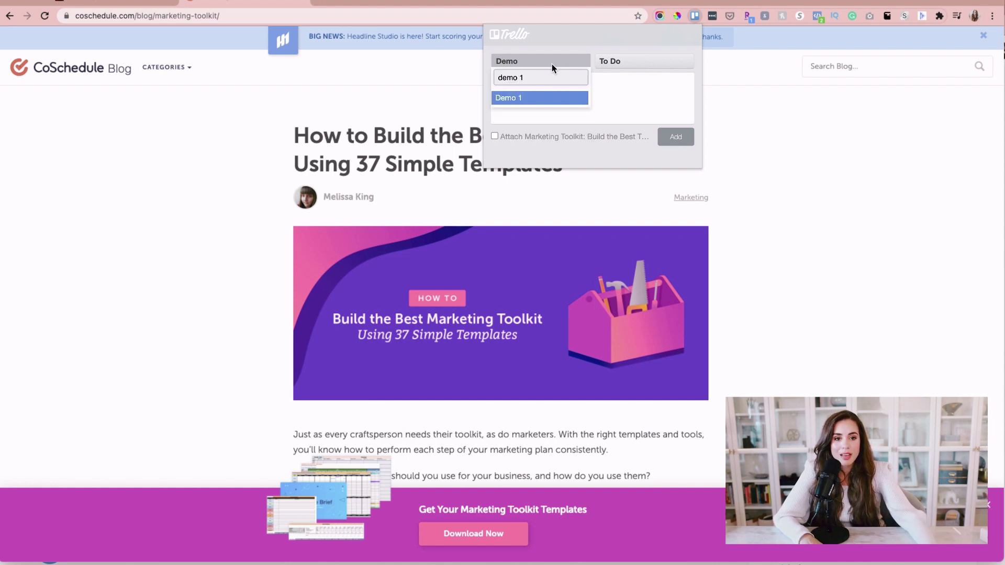
pyautogui.click(540, 98)
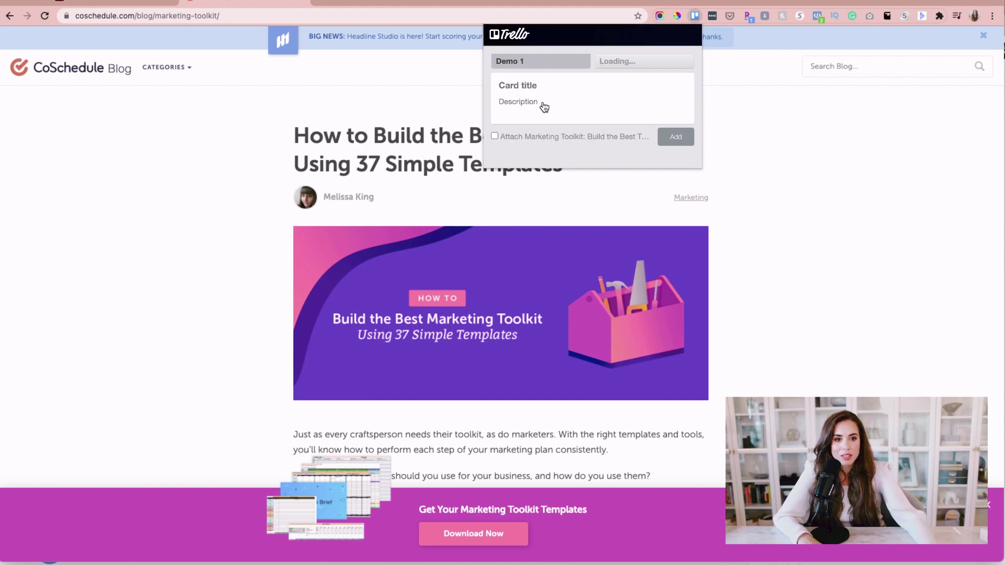
pyautogui.click(644, 65)
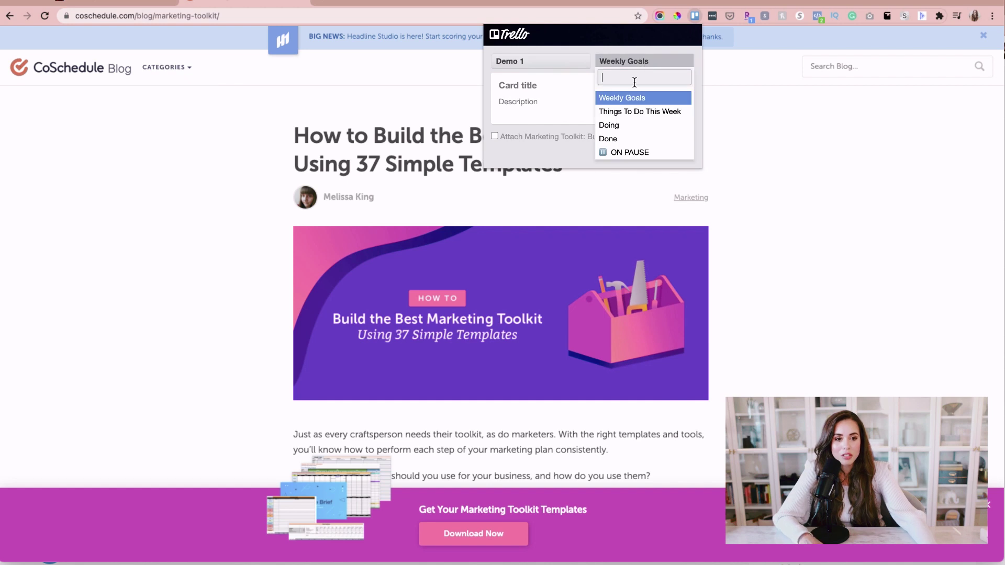
pyautogui.write('id')
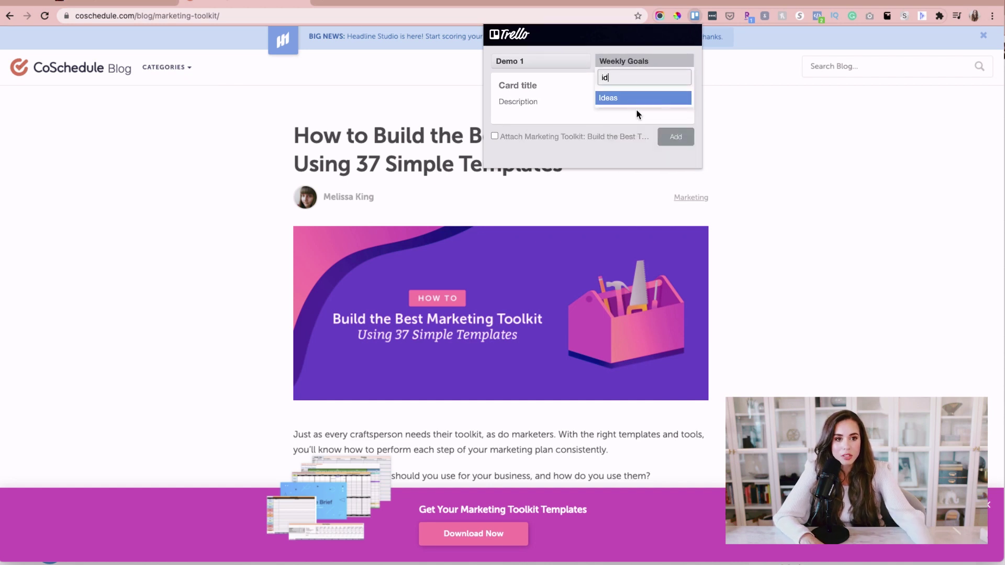
pyautogui.click(630, 101)
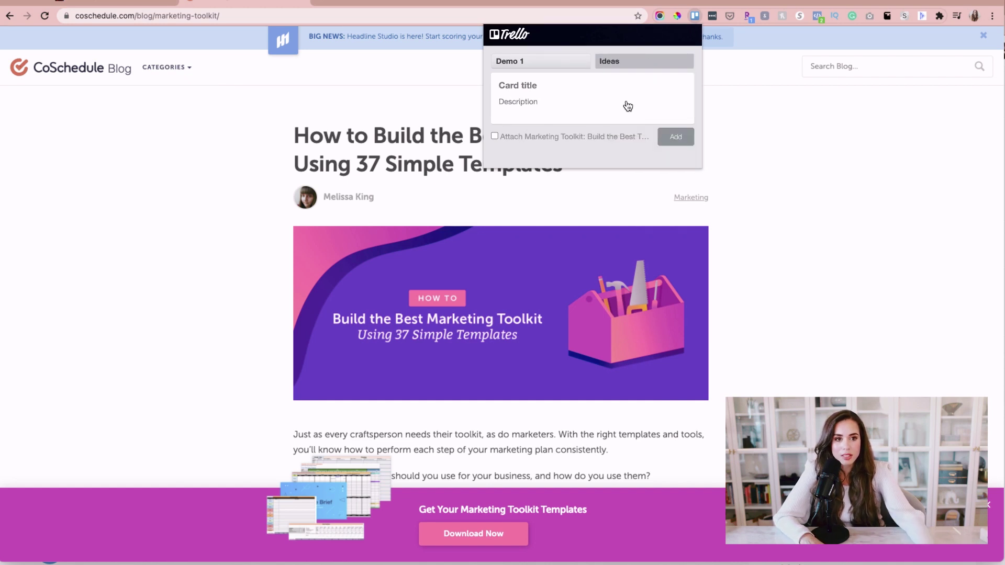
# Step: Attach the article page, add the card, and open it in Trello
pyautogui.click(494, 136)
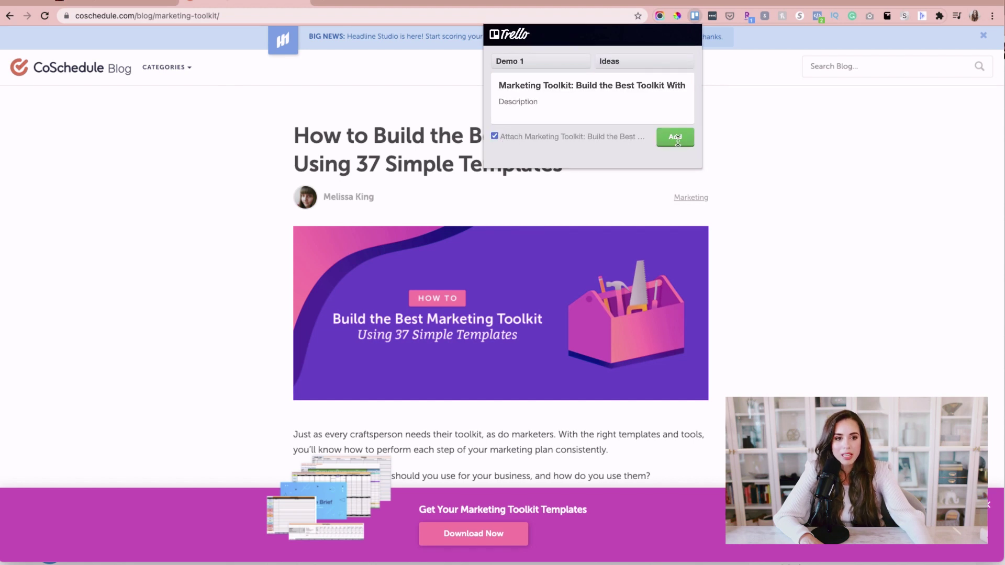
pyautogui.click(542, 106)
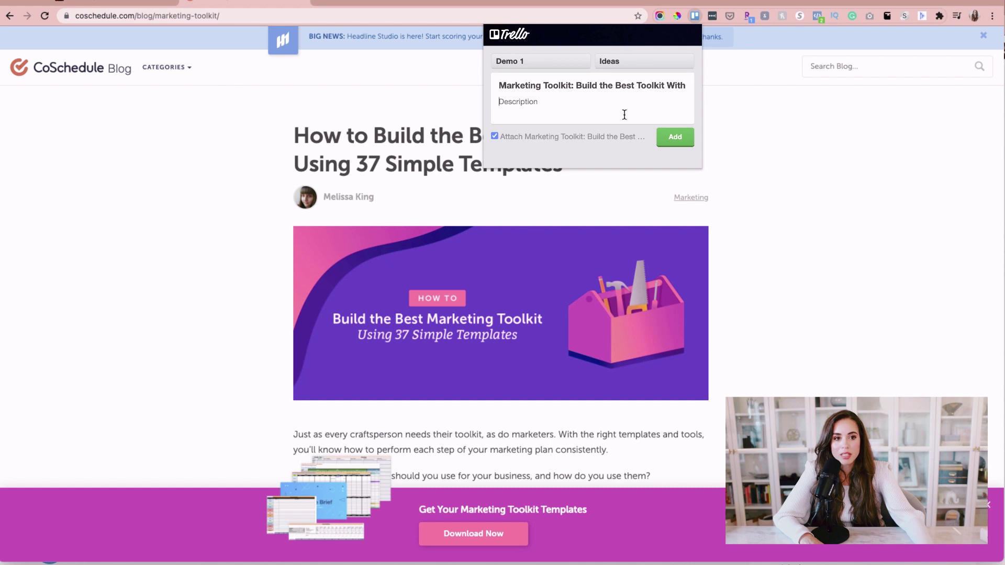
pyautogui.click(674, 138)
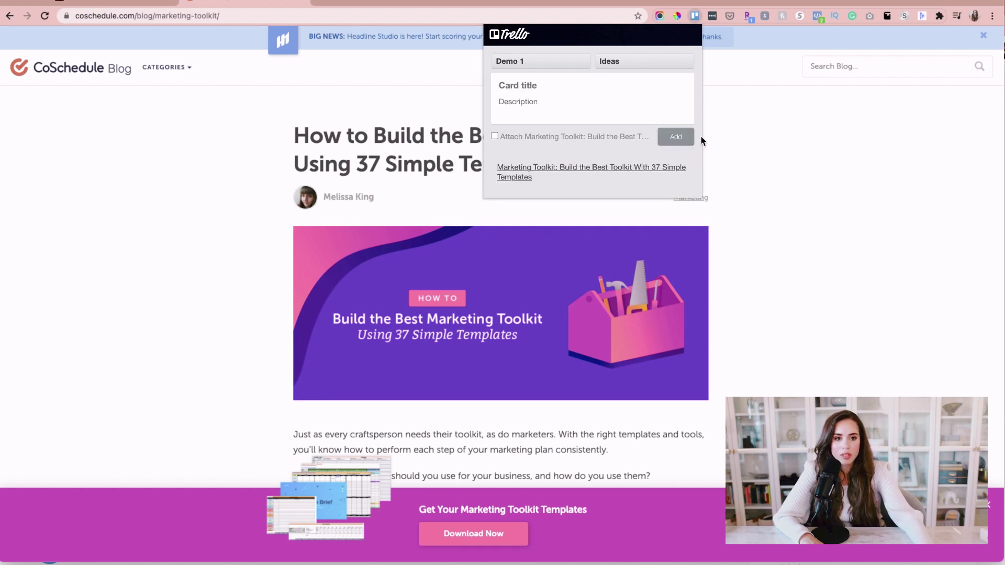
pyautogui.click(518, 173)
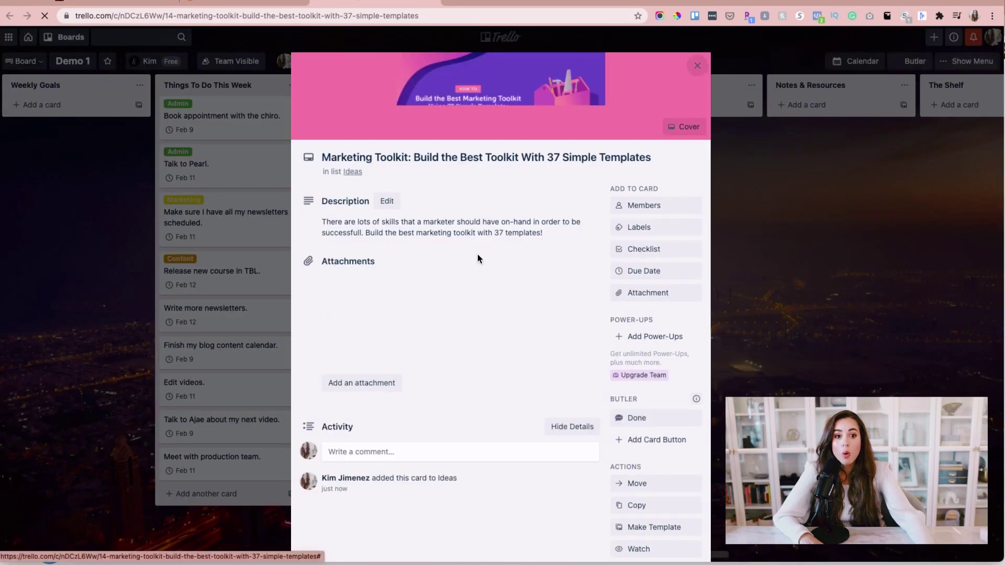
# Step: Confirm the Marketing Toolkit card in Demo 1's Ideas list, then return to the CoSchedule article
pyautogui.click(115, 2)
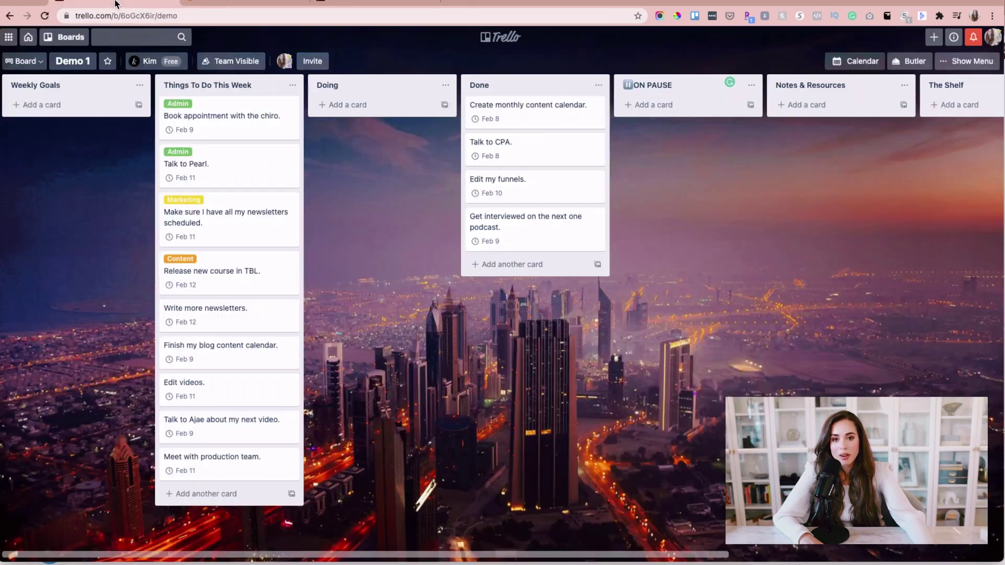
pyautogui.moveTo(727, 203); pyautogui.dragTo(344, 204)
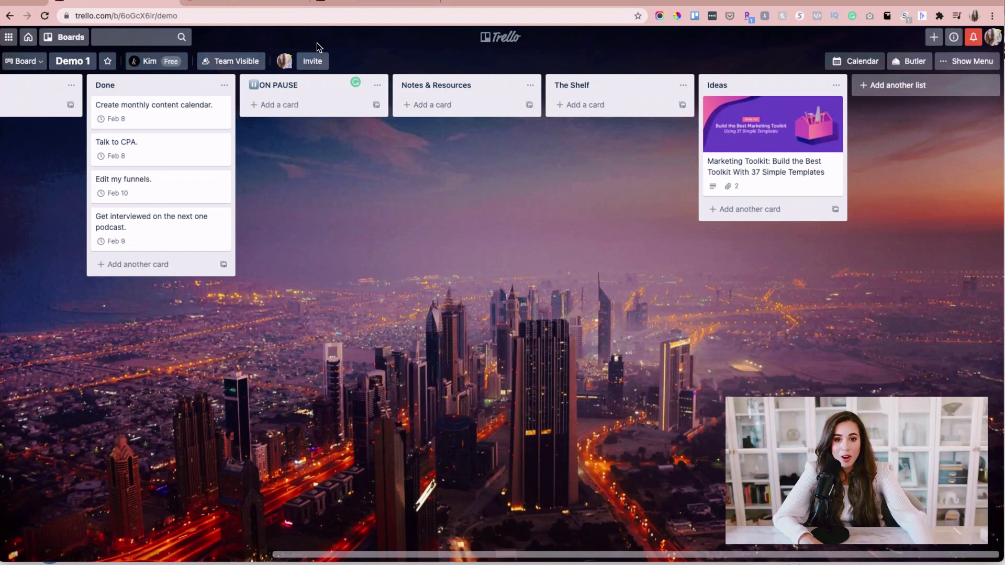
pyautogui.click(290, 6)
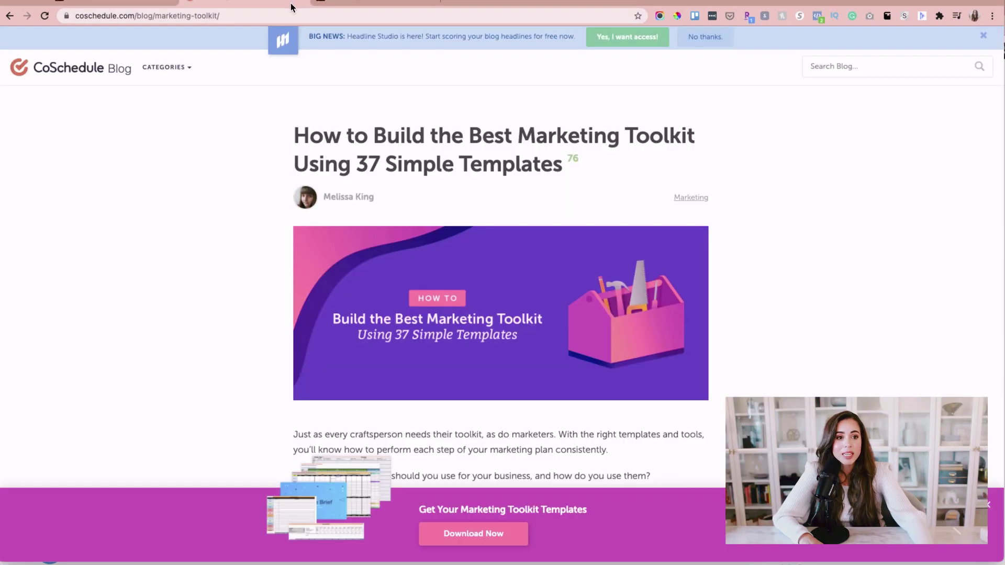
# Step: In the Trello extension, target Demo 1's Things To Do This Week list
pyautogui.click(693, 16)
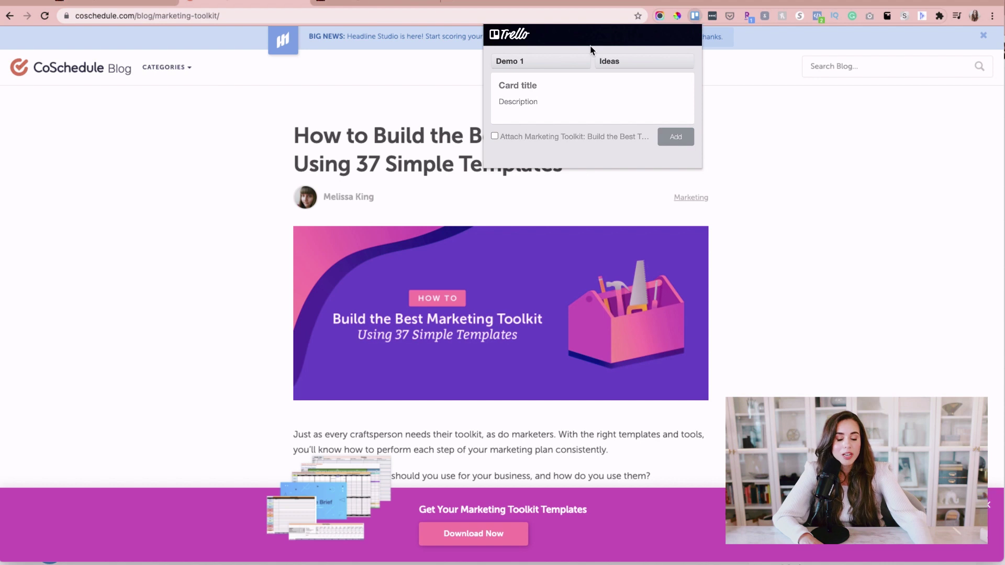
pyautogui.click(572, 68)
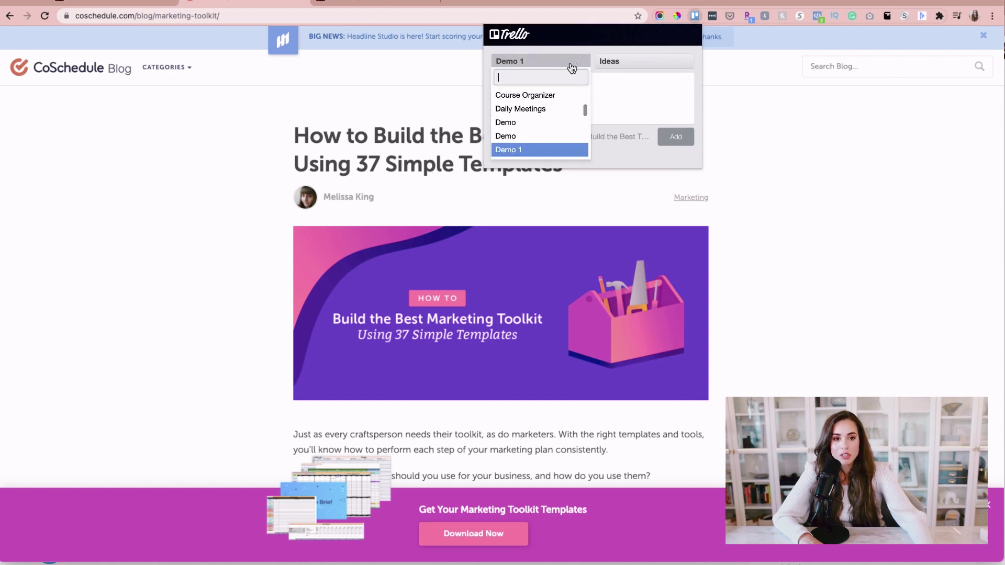
pyautogui.scroll(-1, 516, 136)
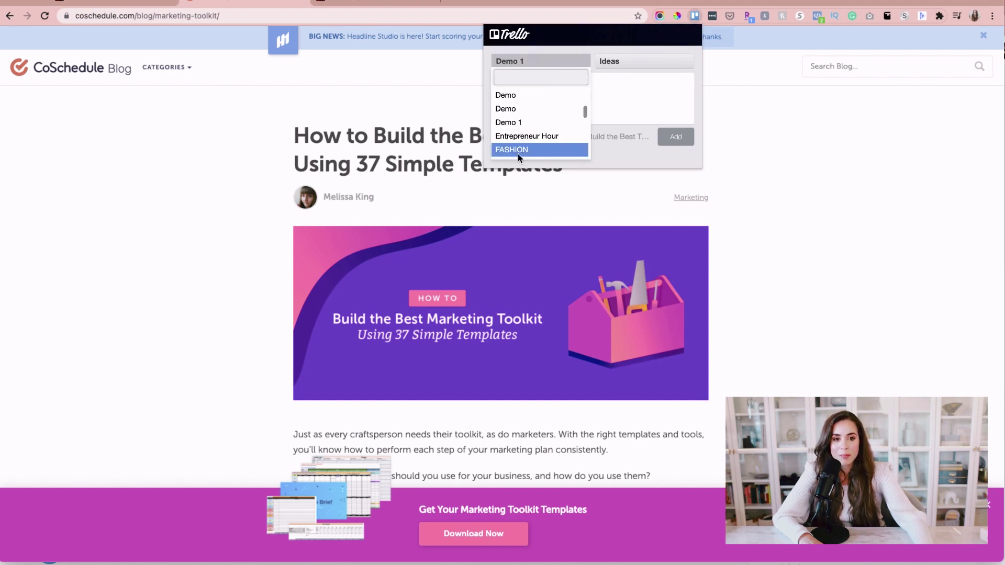
pyautogui.click(529, 127)
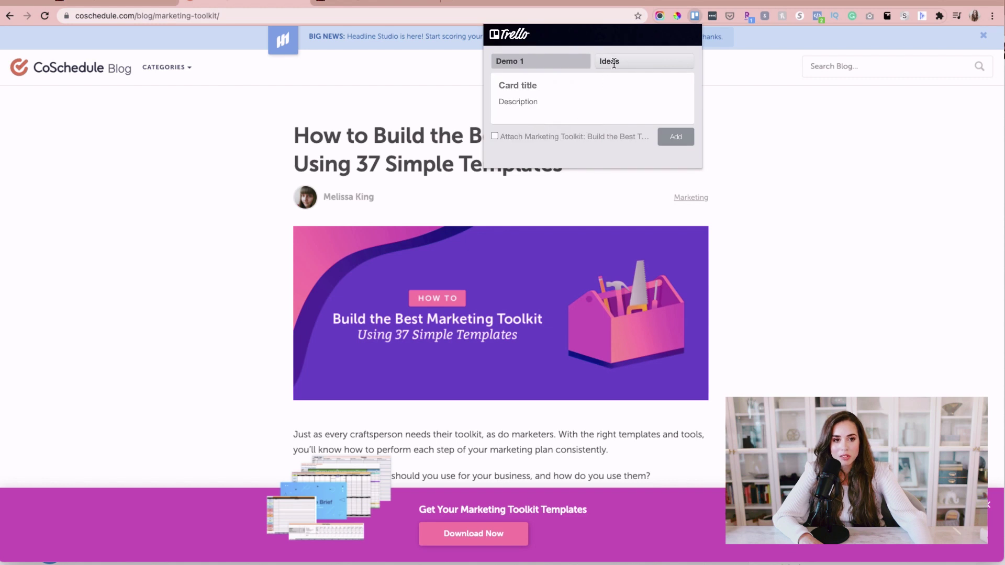
pyautogui.click(613, 63)
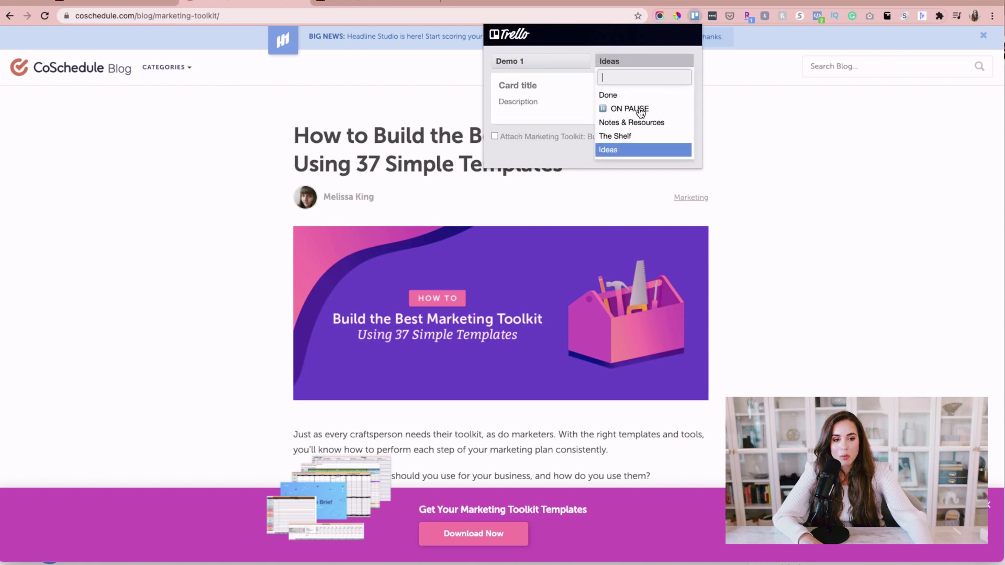
pyautogui.write('to')
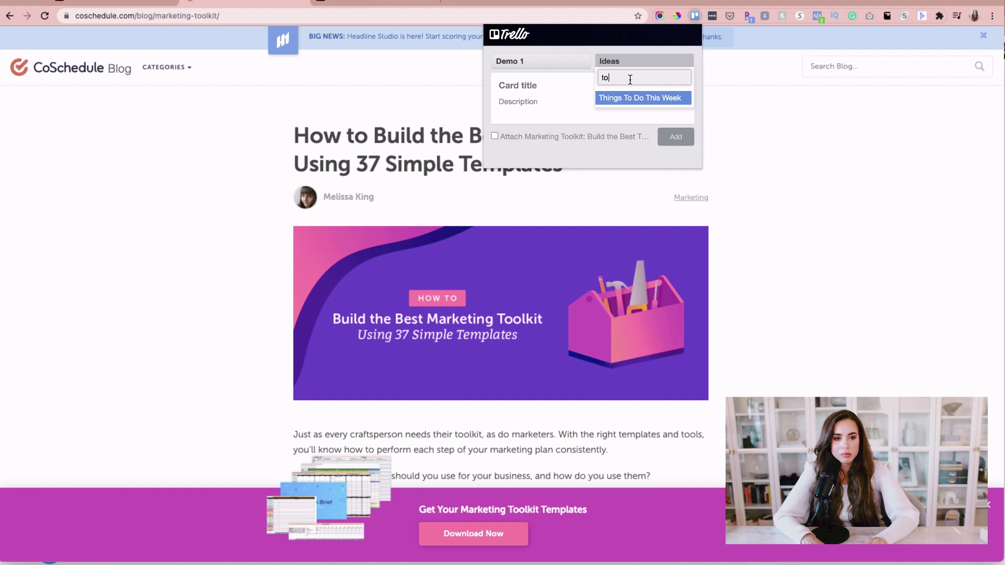
pyautogui.press('Return')
# Step: Add the card 'Title Whatever You WAnt' with description 'Add description.' and view the board
pyautogui.click(569, 93)
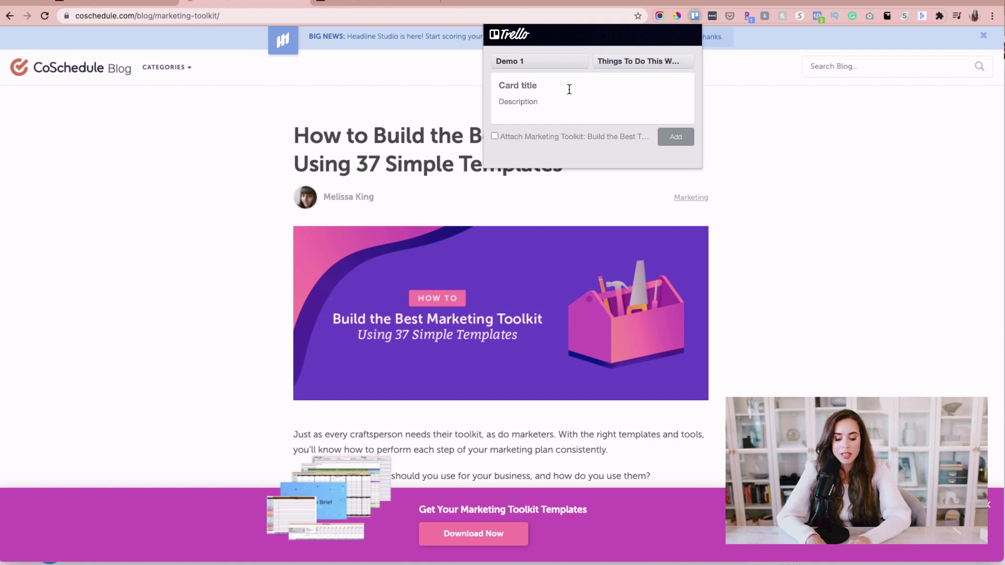
pyautogui.write('Title Whatever You WAnt')
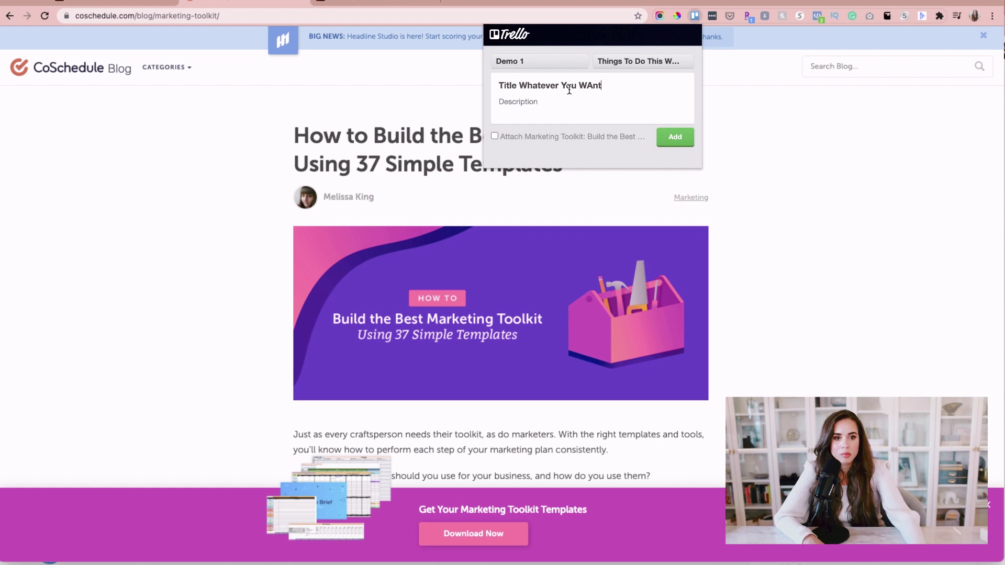
pyautogui.click(536, 109)
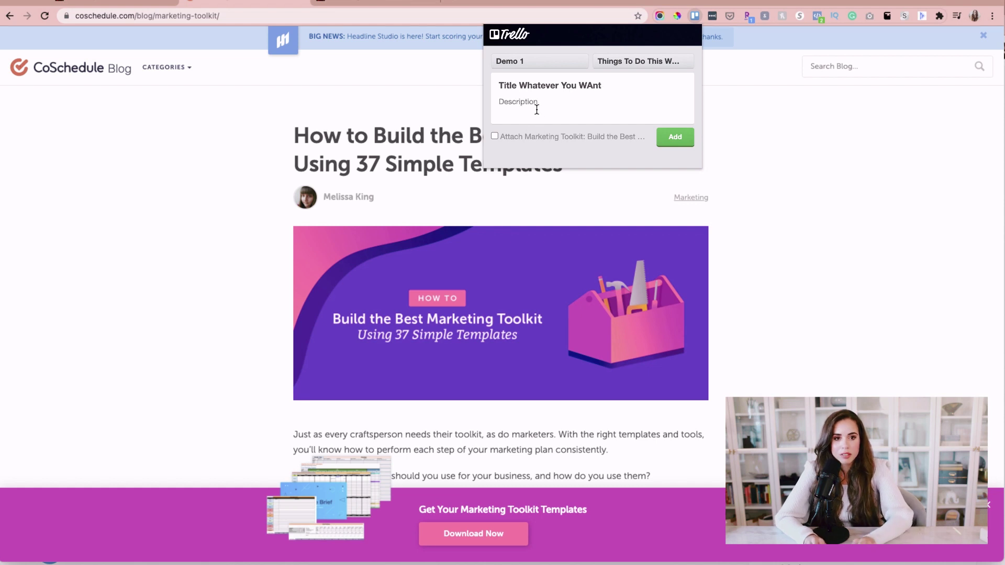
pyautogui.write('Add description.')
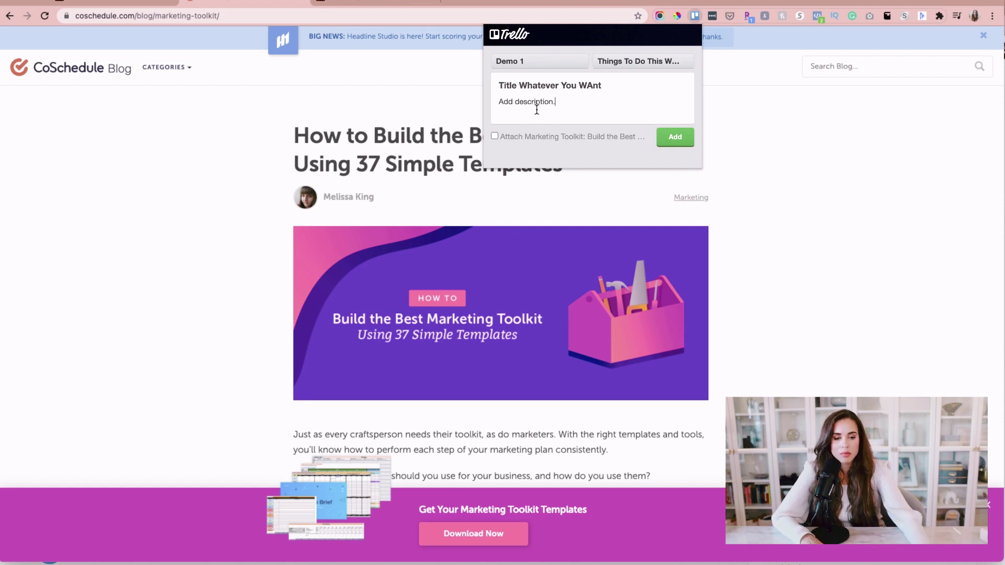
pyautogui.click(675, 137)
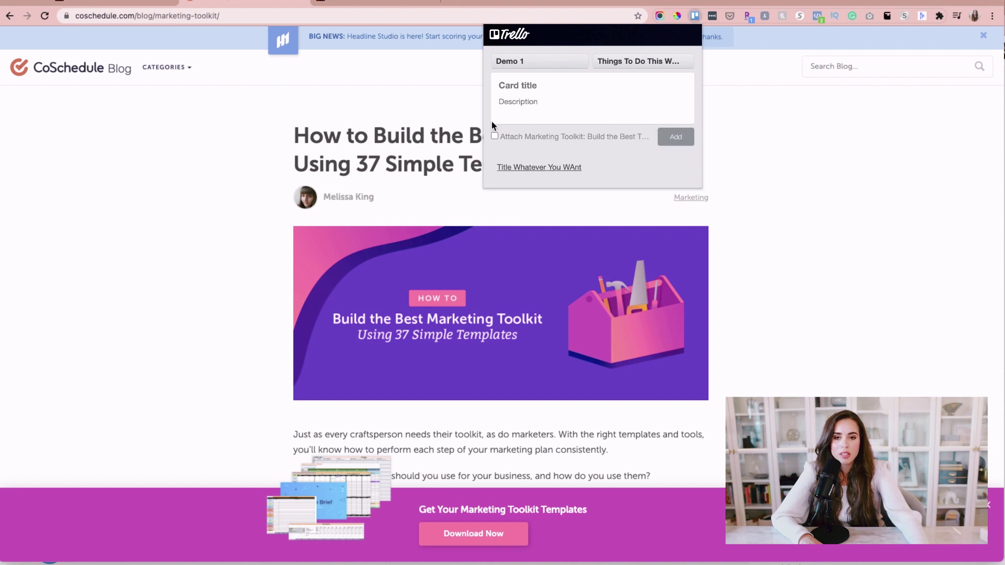
pyautogui.click(95, 4)
pyautogui.hscroll(-7, 357, 233)
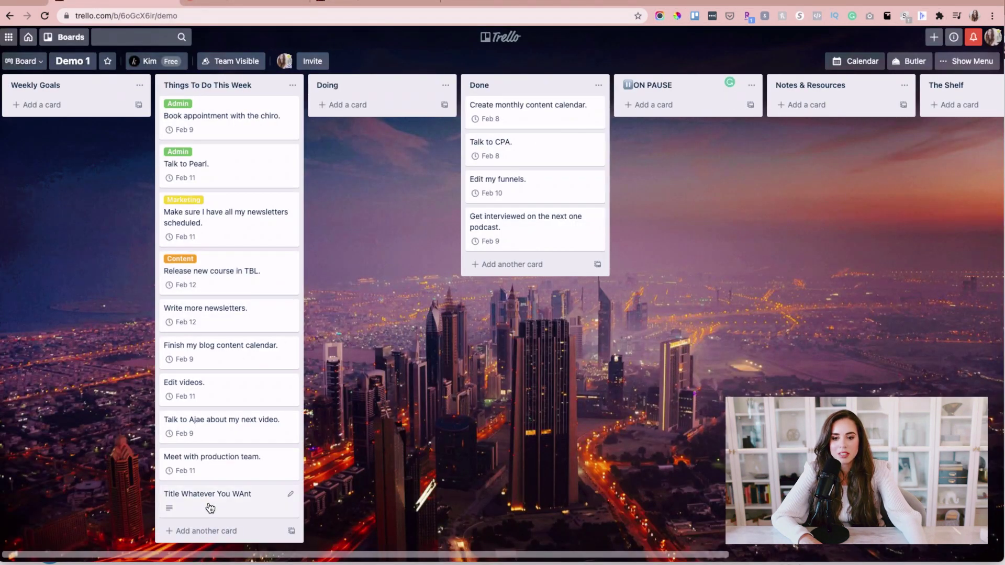
# Step: Open the 'Title Whatever You WAnt' card in Things To Do This Week to view its details
pyautogui.click(236, 510)
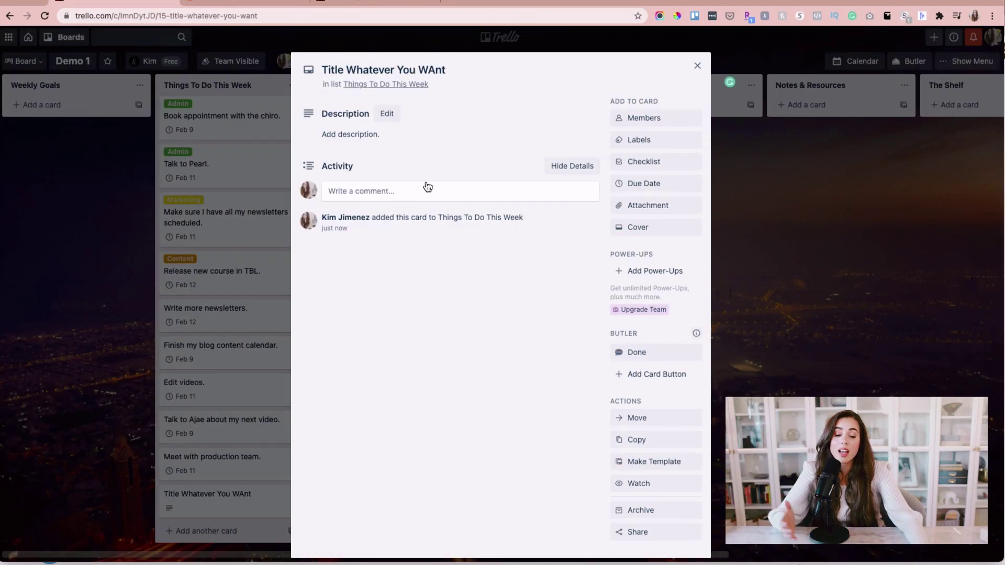